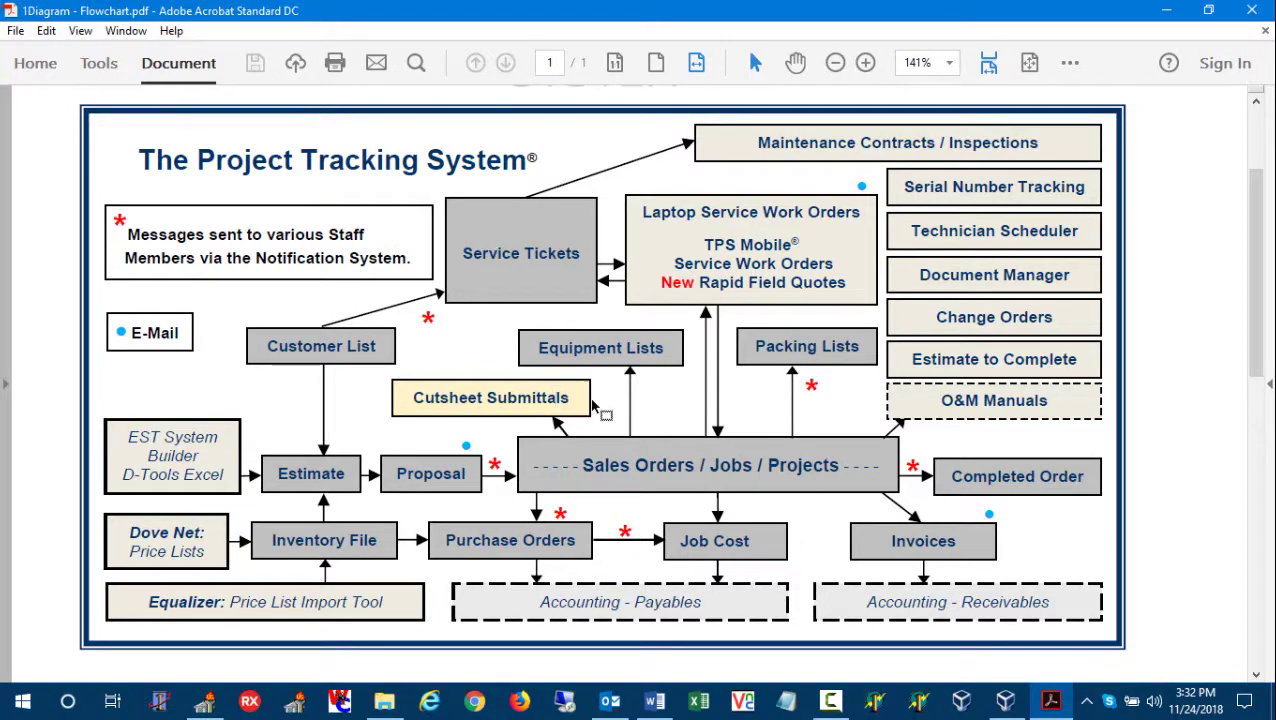
Close the flowchart PDF and mark the DMM cutsheet lines 20C to 20F and the common cover page line 201 in the project
left_click(1254, 11)
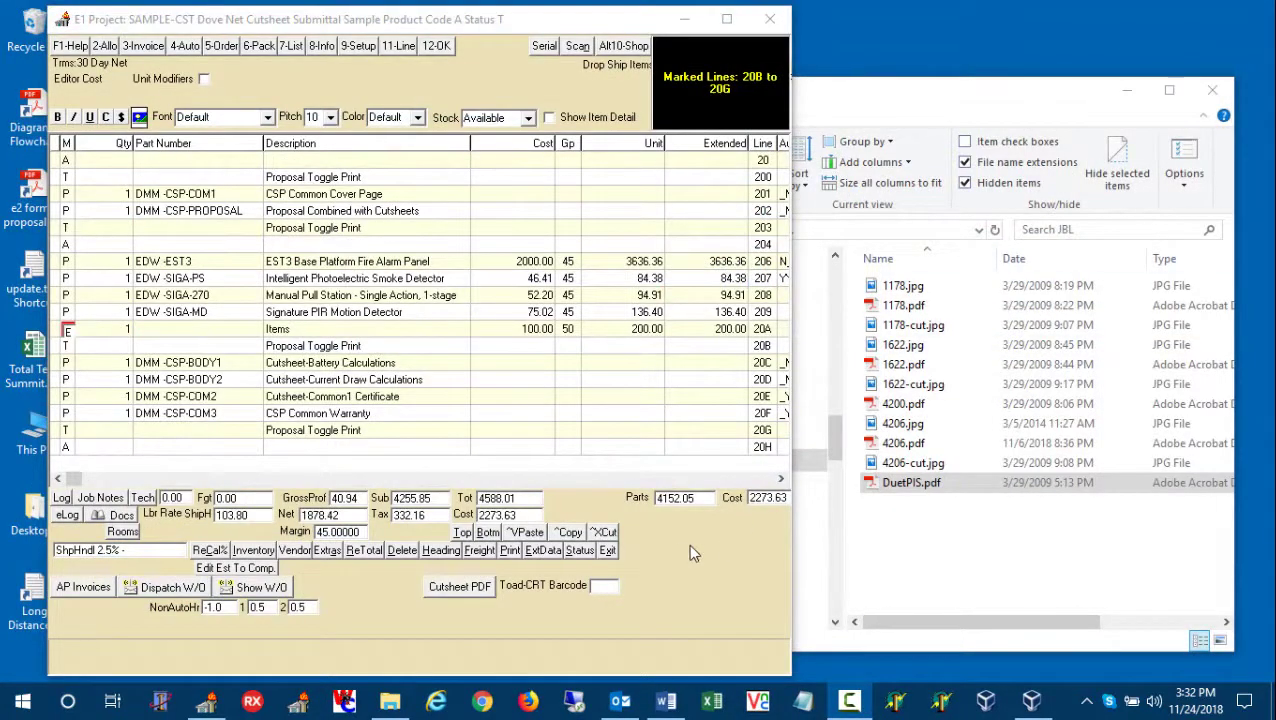
left_click(60, 364)
left_click_drag(57, 372, 60, 424)
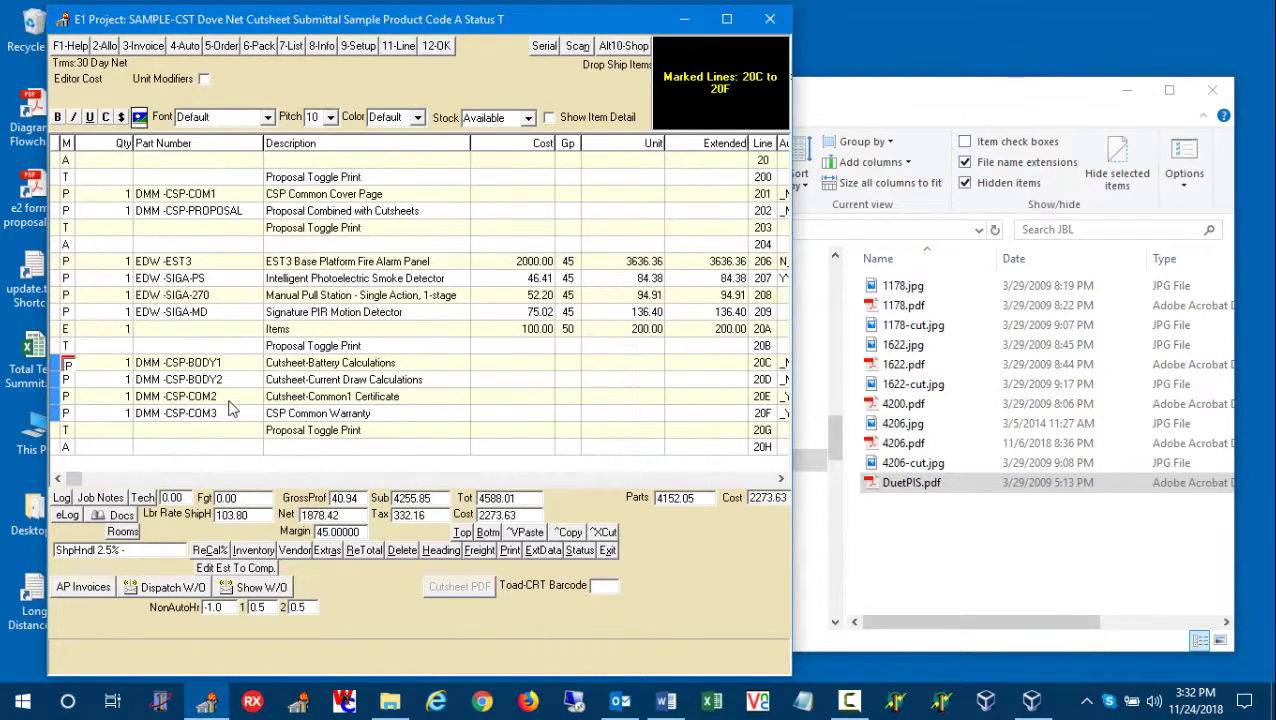
left_click(58, 196)
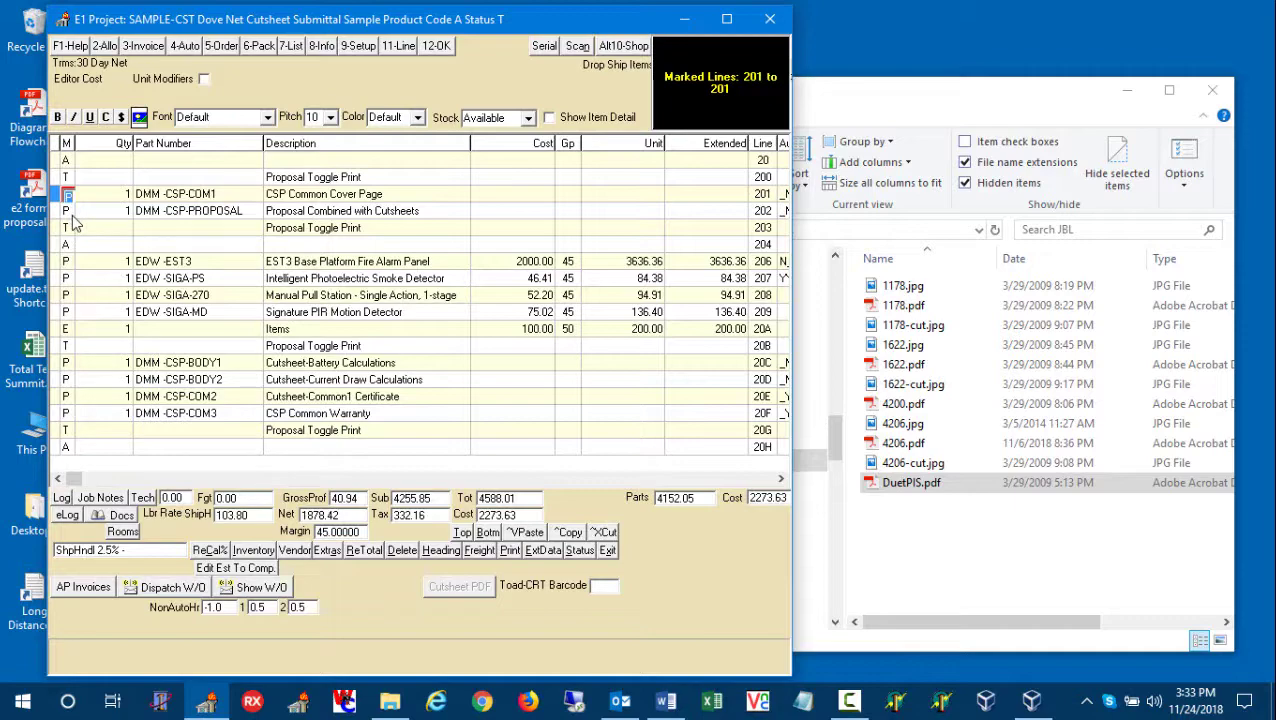
Review the stored documents of project SAMPLE-CST, including the Cover Page 1.pdf entry of type Cutsheet-Comm1, and return to the project
left_click(122, 516)
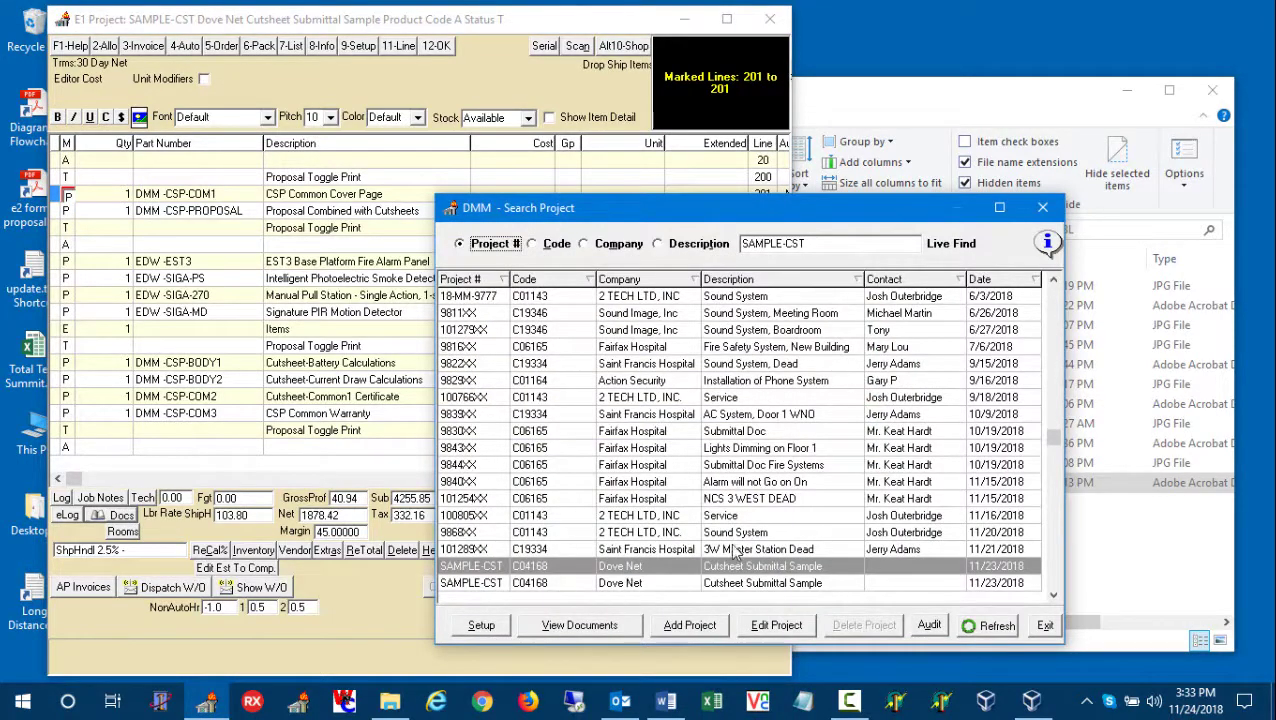
double_click(695, 567)
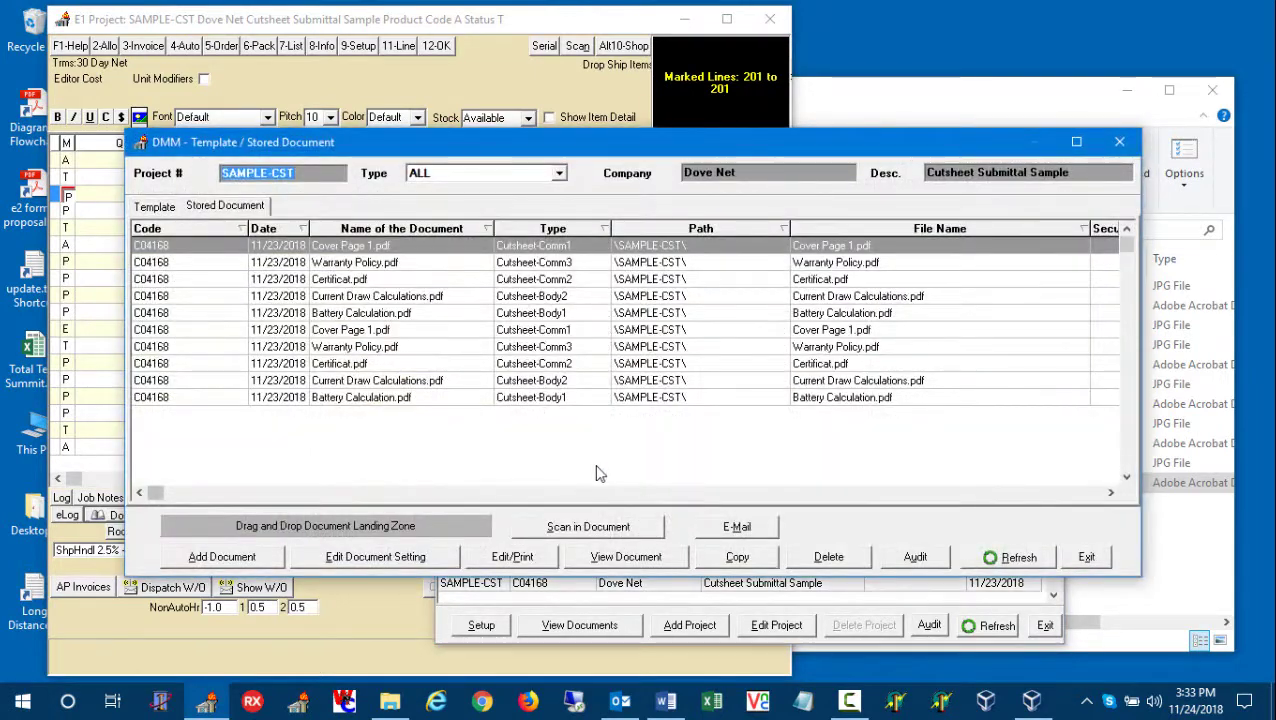
left_click(413, 330)
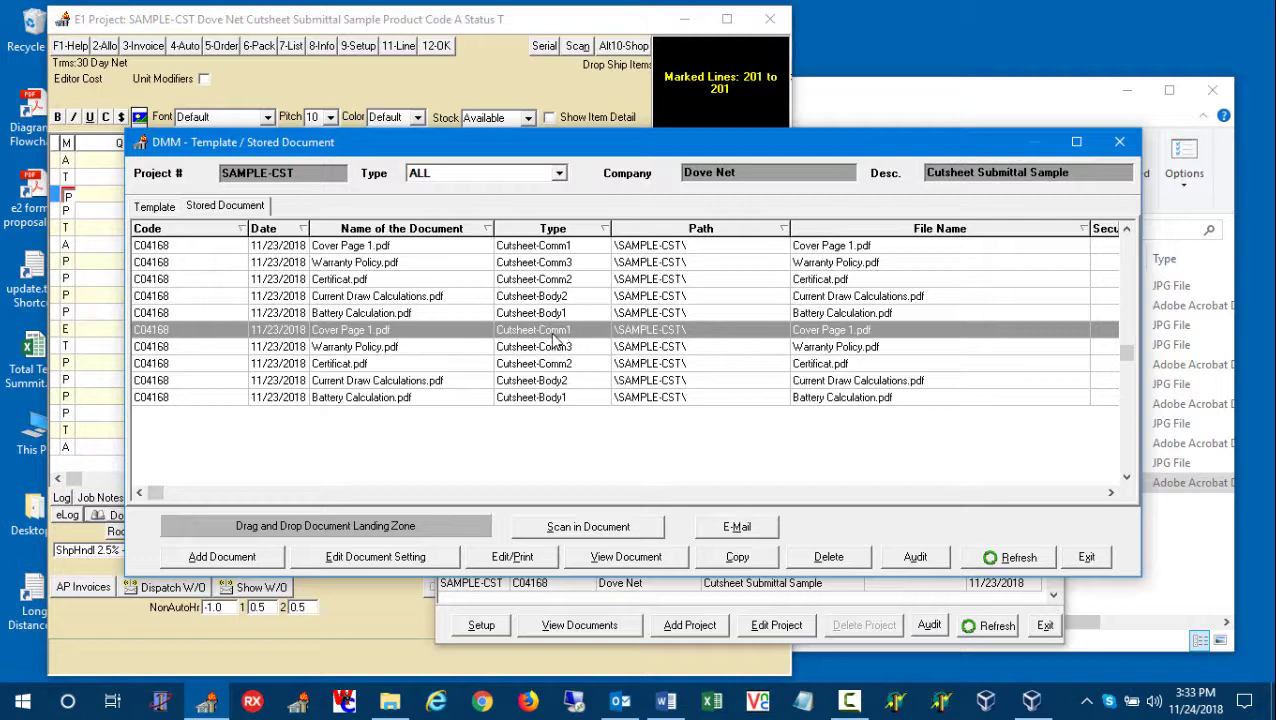
left_click(1119, 141)
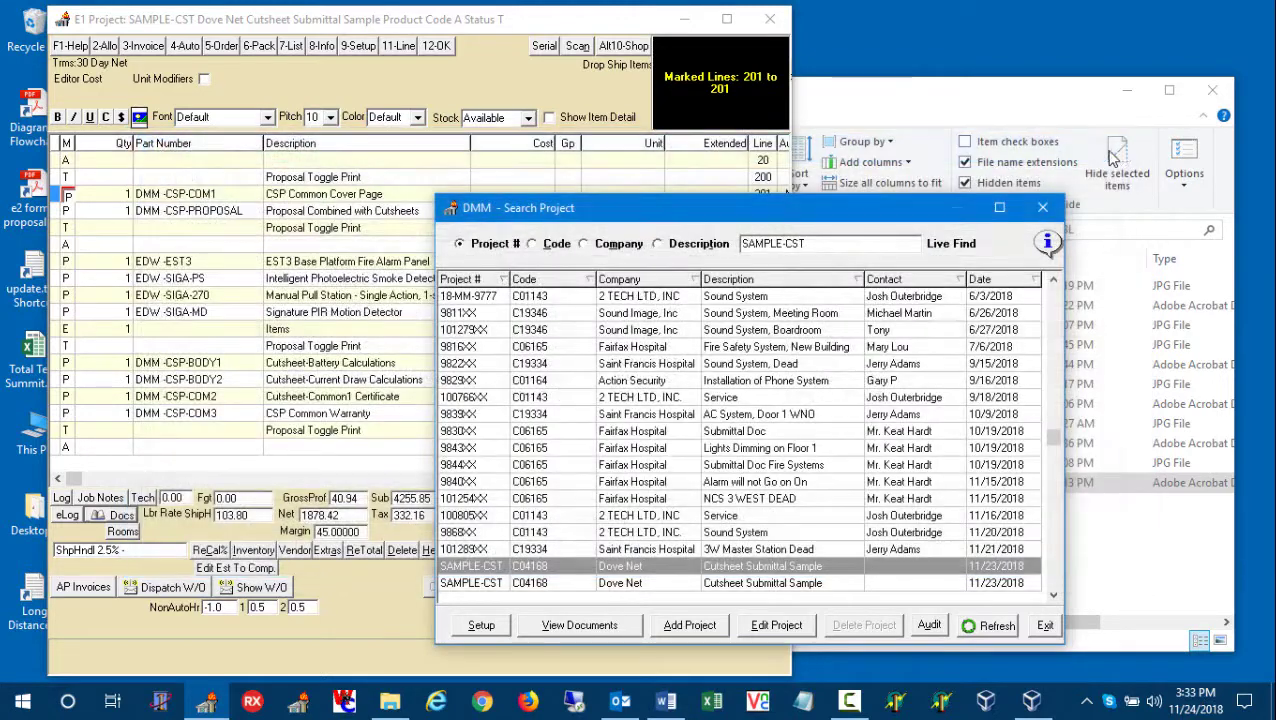
left_click(1043, 207)
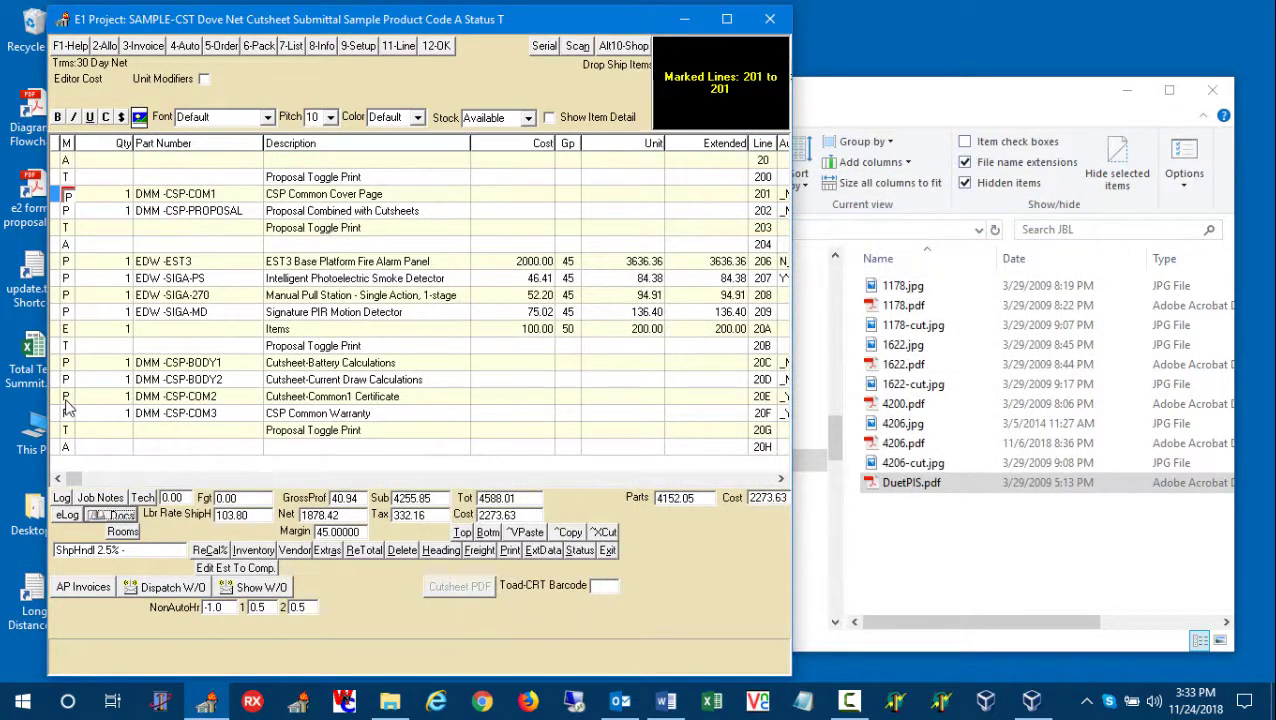
Insert a line above the closing Proposal Toggle Print line and shop the inventory for part DMM -CSP-COM
left_click(66, 397)
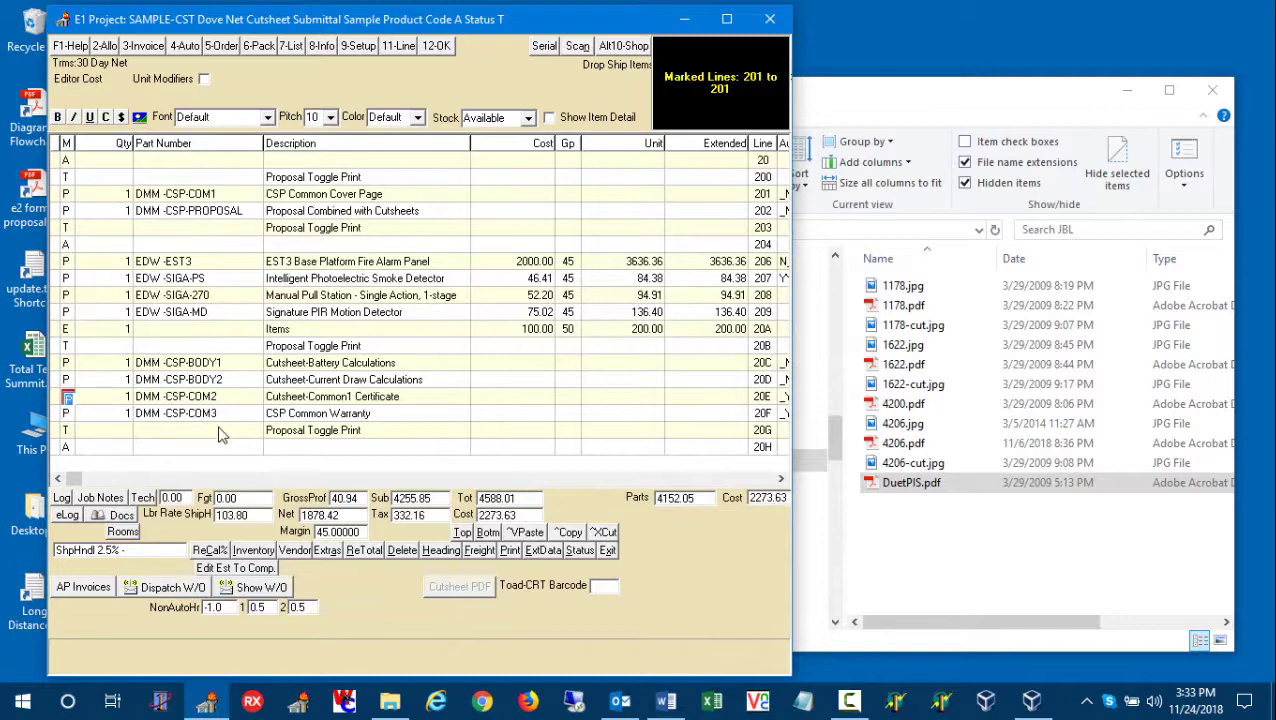
left_click(66, 431)
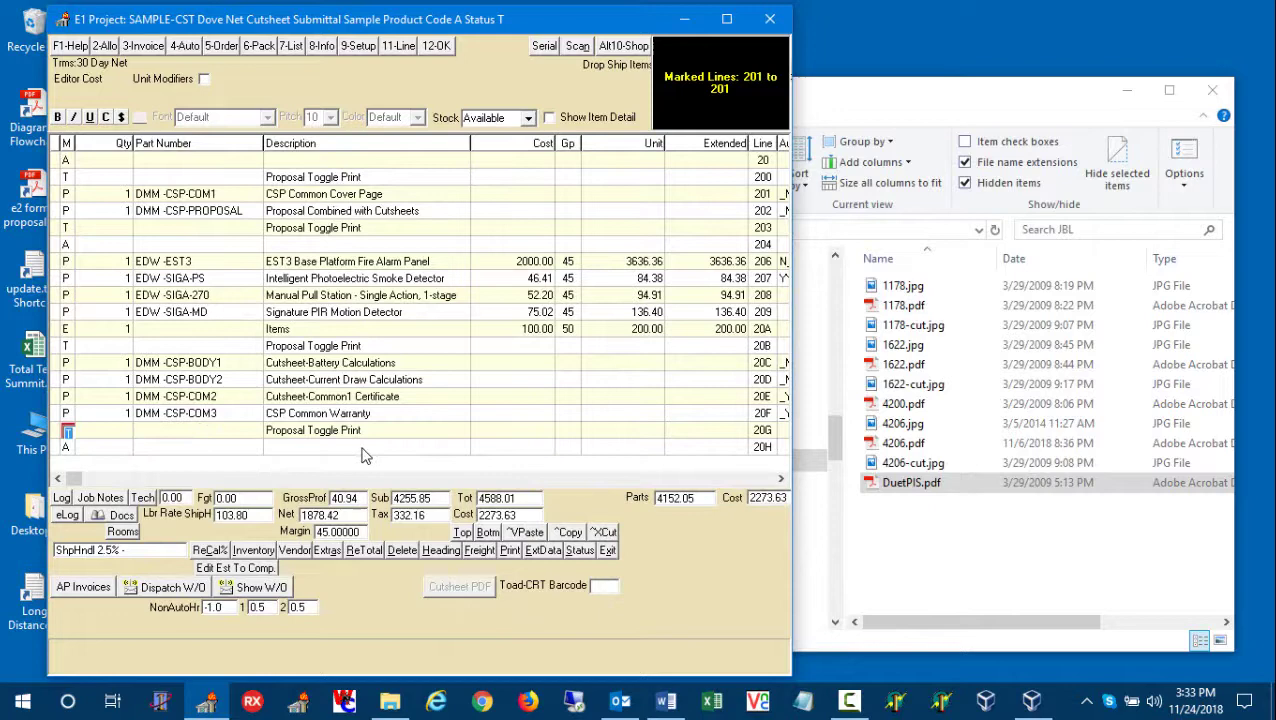
key("Insert")
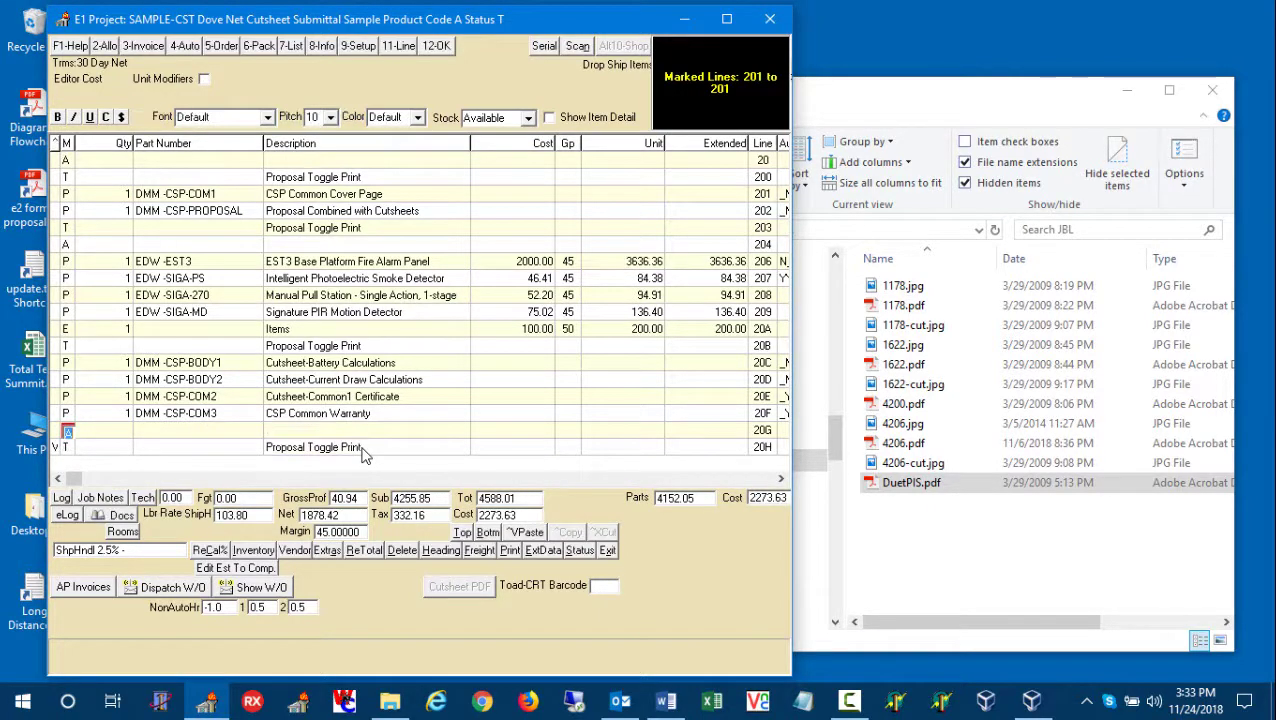
type("P")
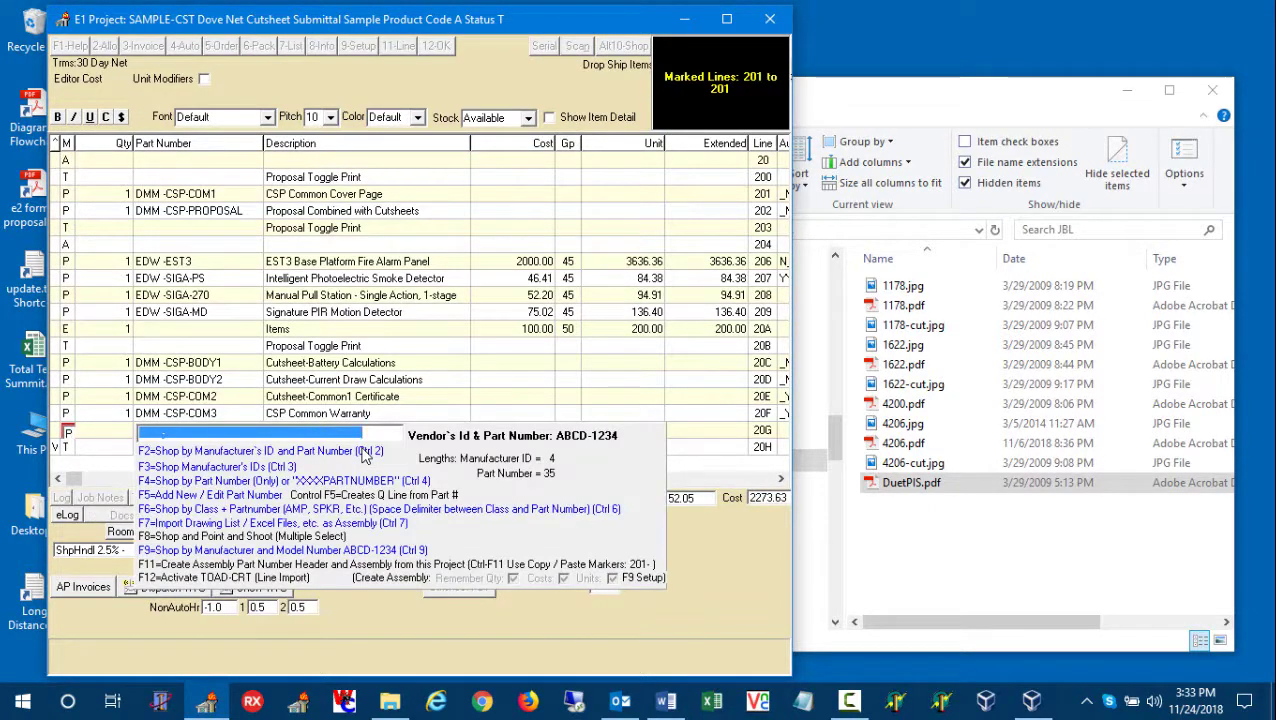
type("DMM -")
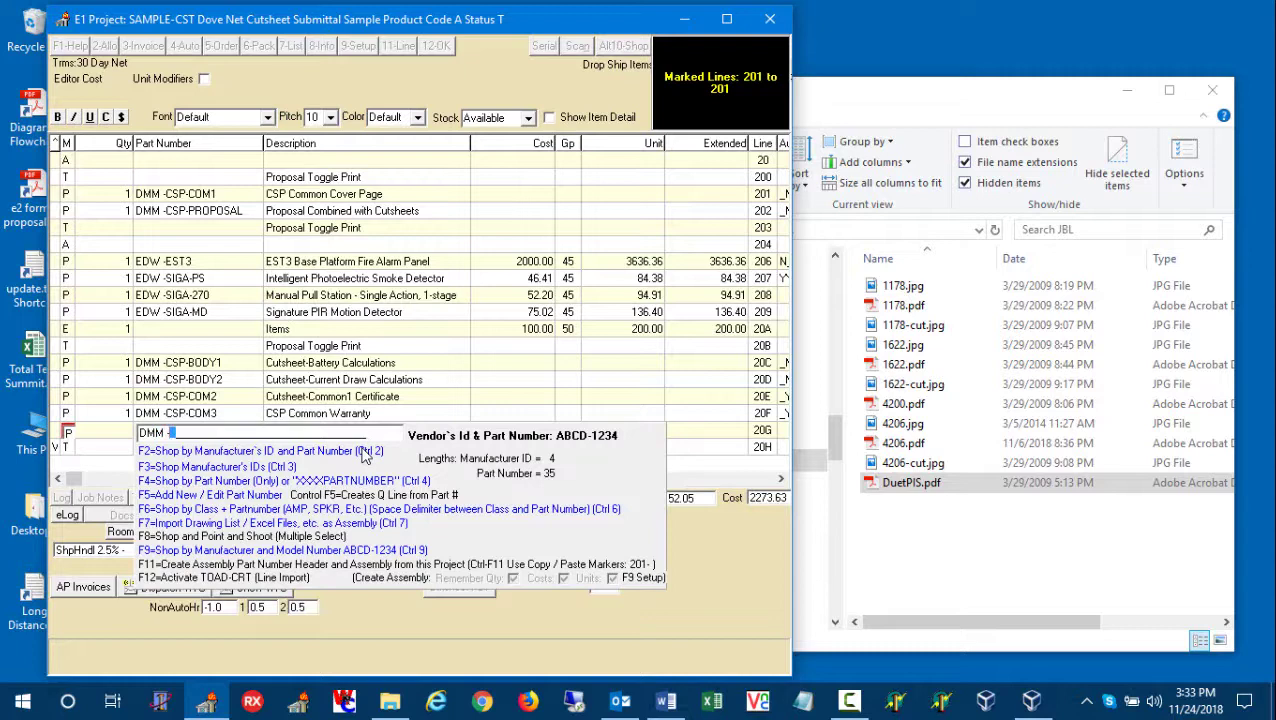
type("CSP-COM")
key("F2")
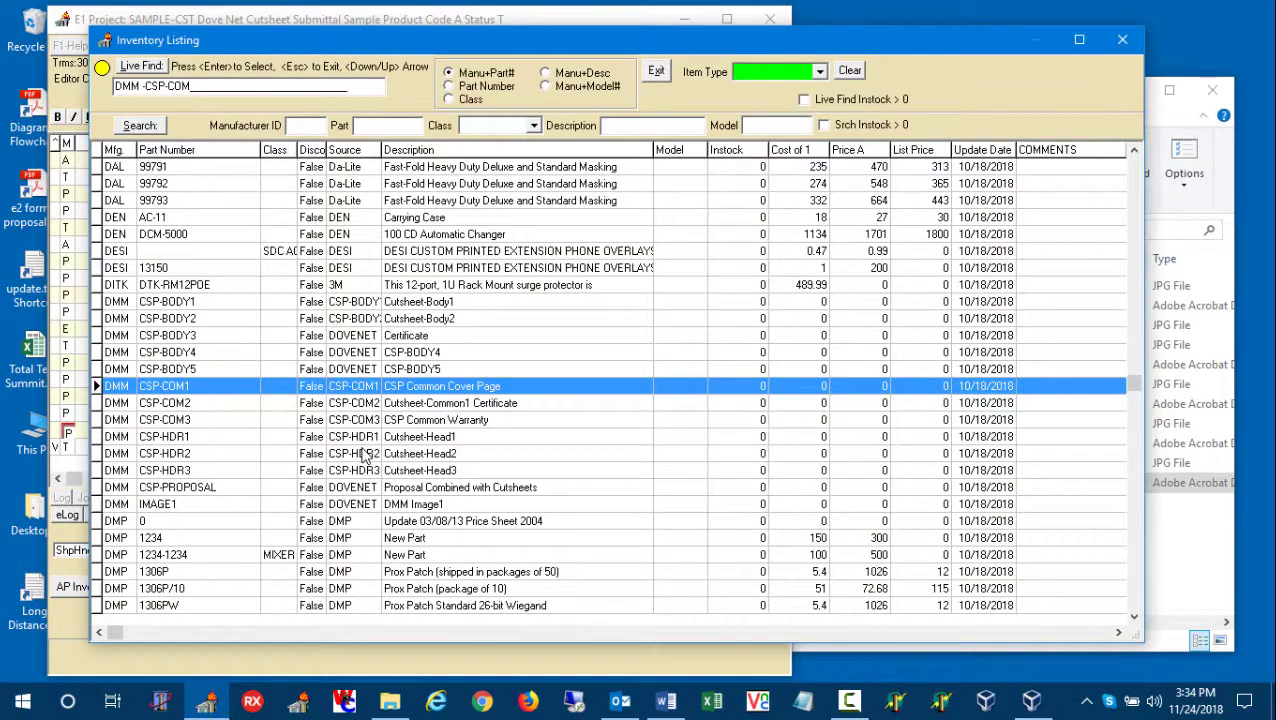
Examine the DMM common, header and body cutsheet part numbers in the inventory listing
key("Down")
key("Down")
key("Down")
key("Up")
key("Up")
key("Up")
key("Down")
key("Down")
key("Down")
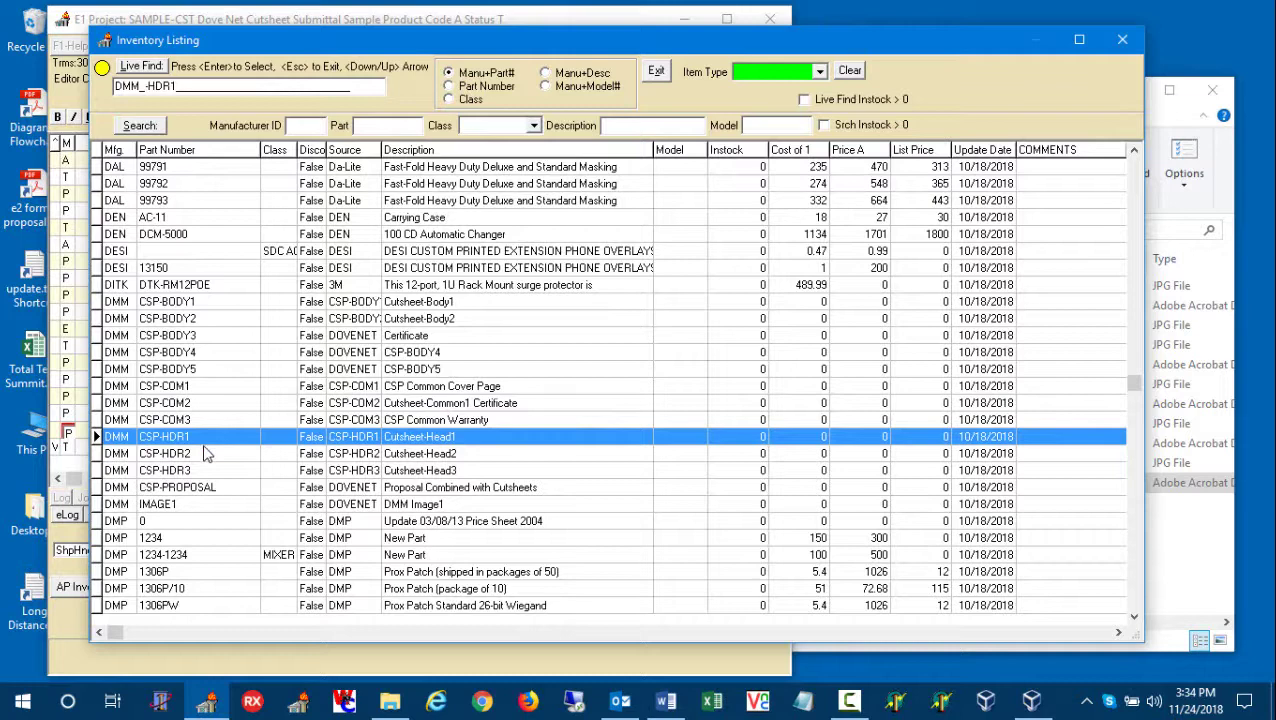
left_click(202, 472)
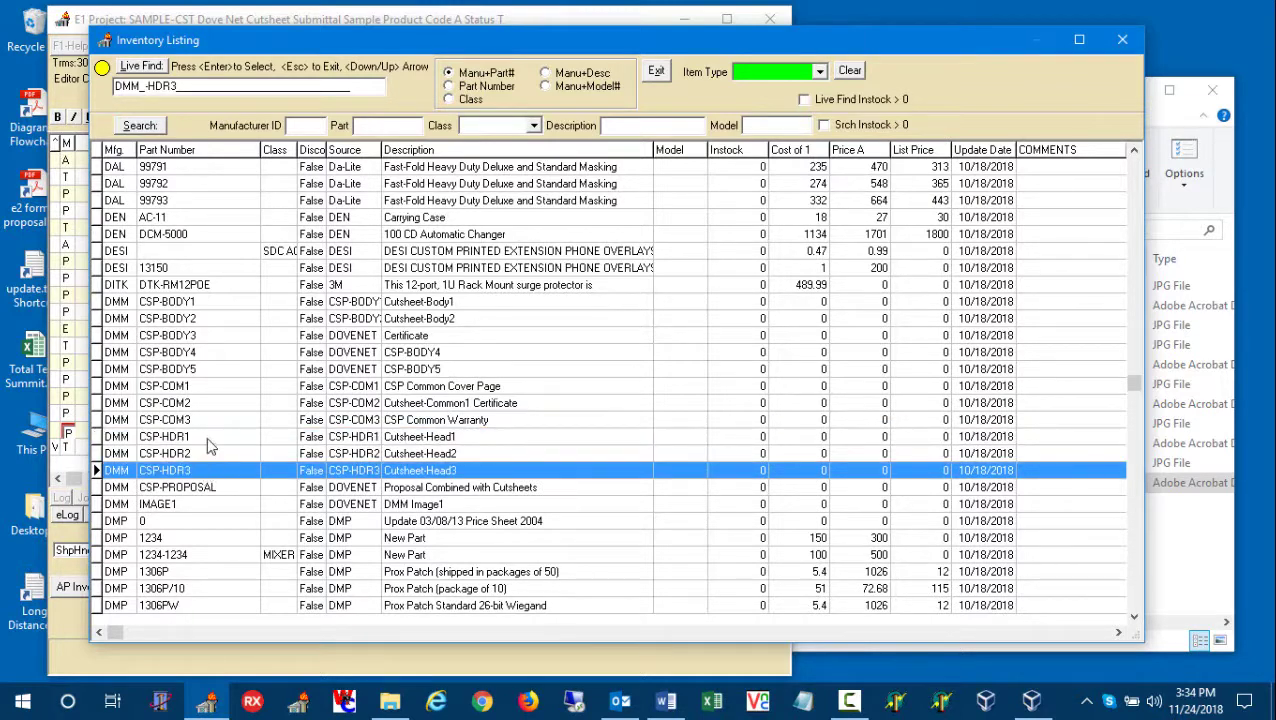
left_click(206, 437)
left_click(209, 472)
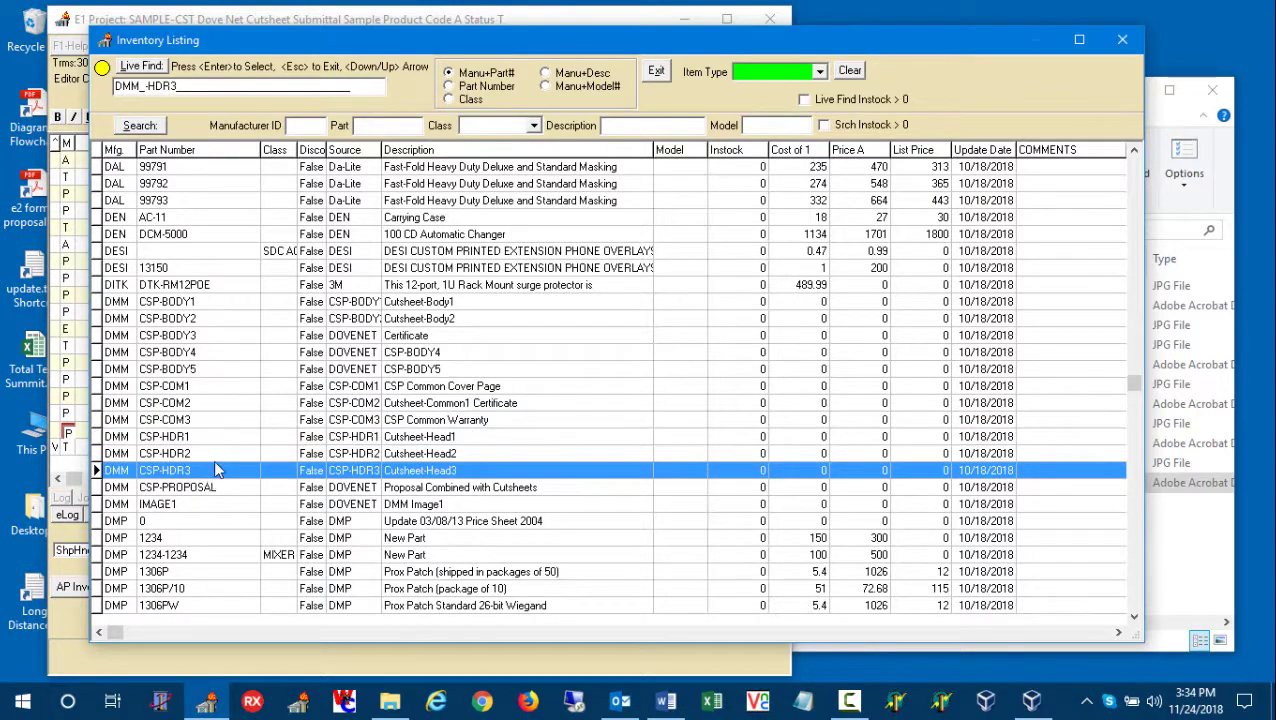
left_click(219, 303)
left_click(220, 372)
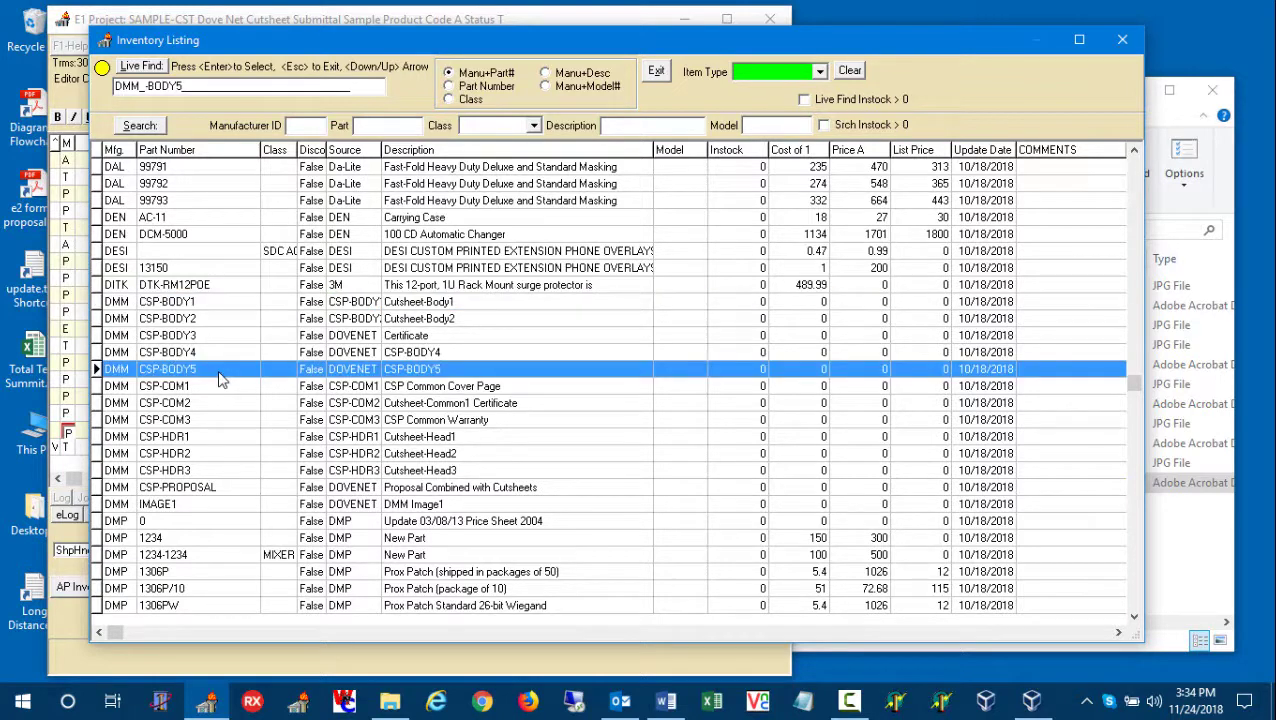
left_click(206, 438)
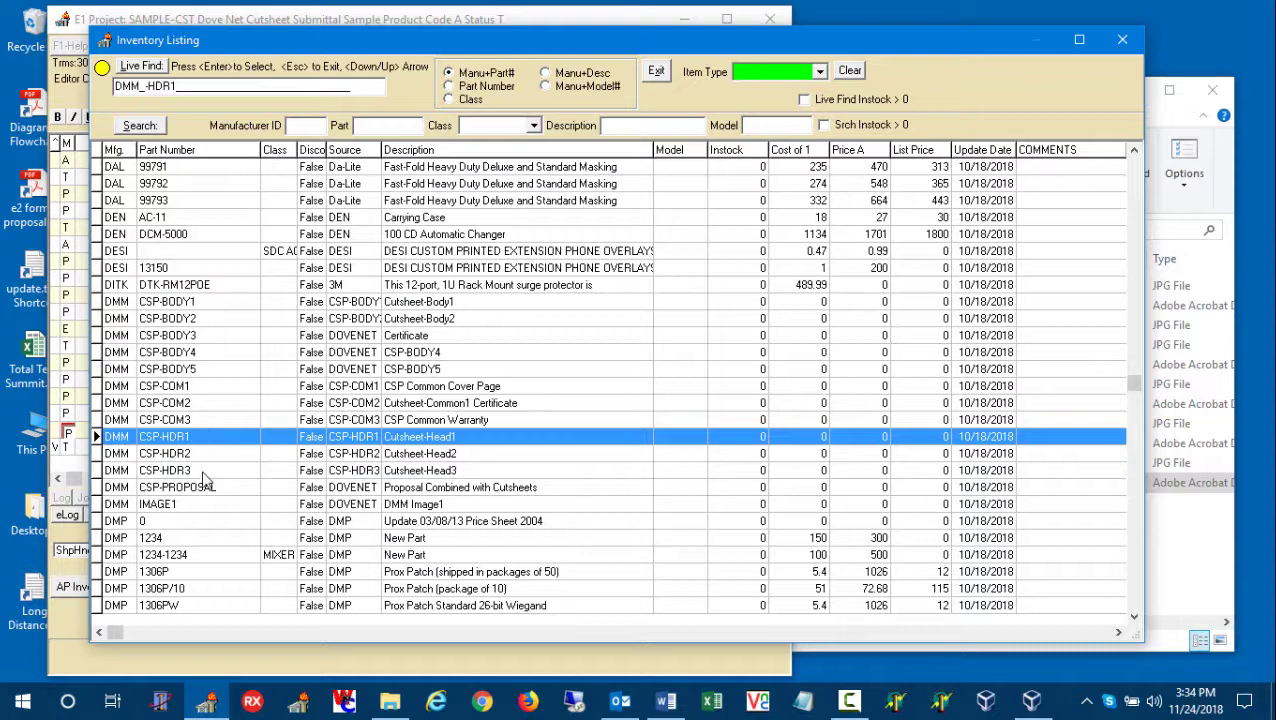
left_click(202, 472)
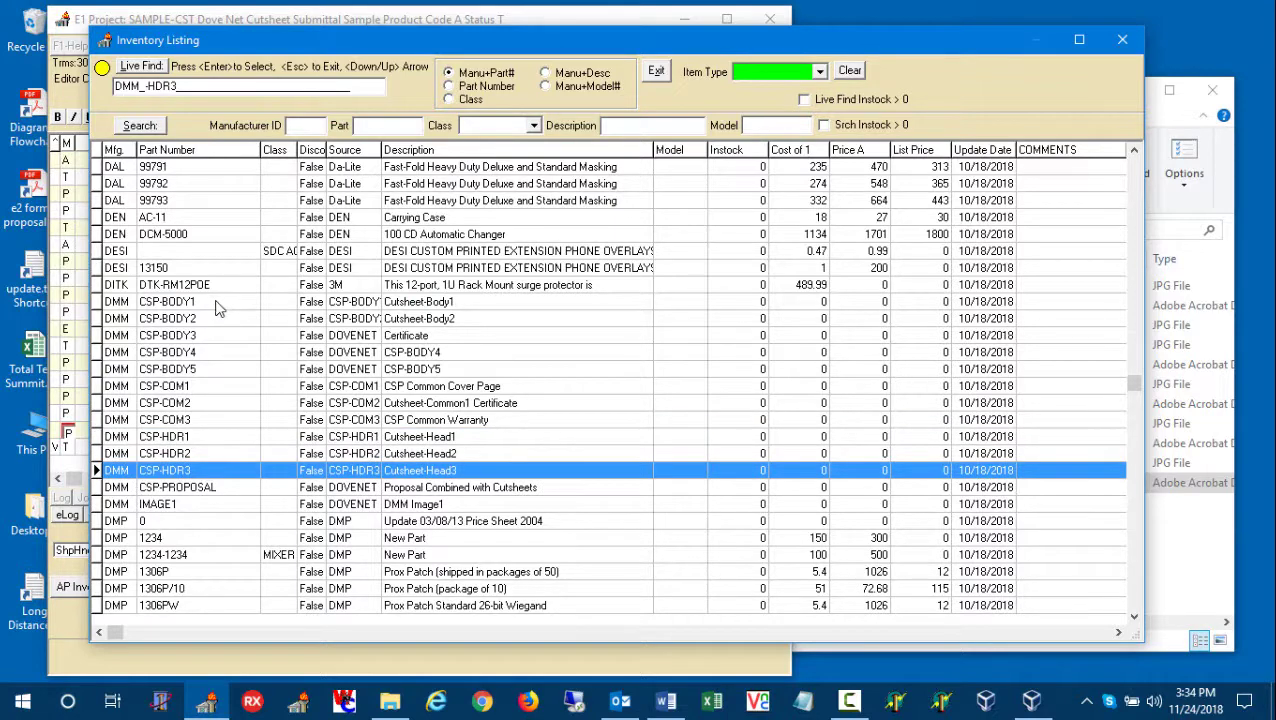
left_click(216, 306)
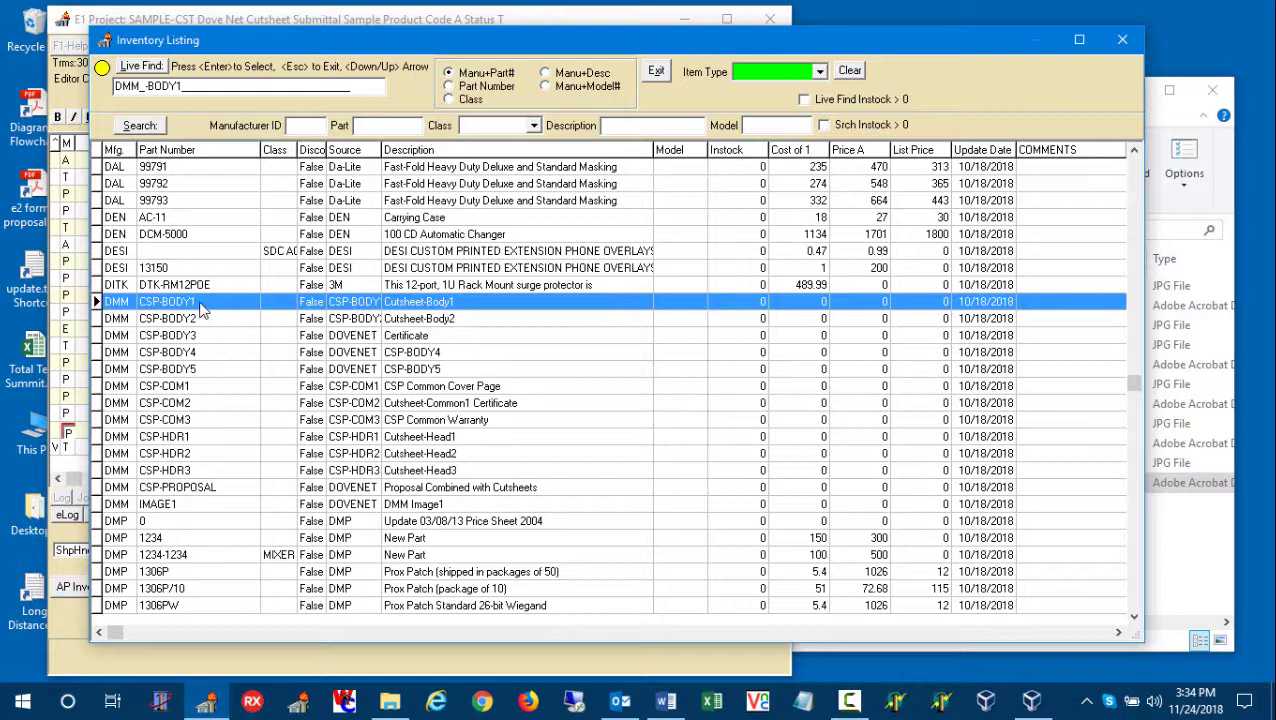
left_click(202, 371)
double_click(202, 375)
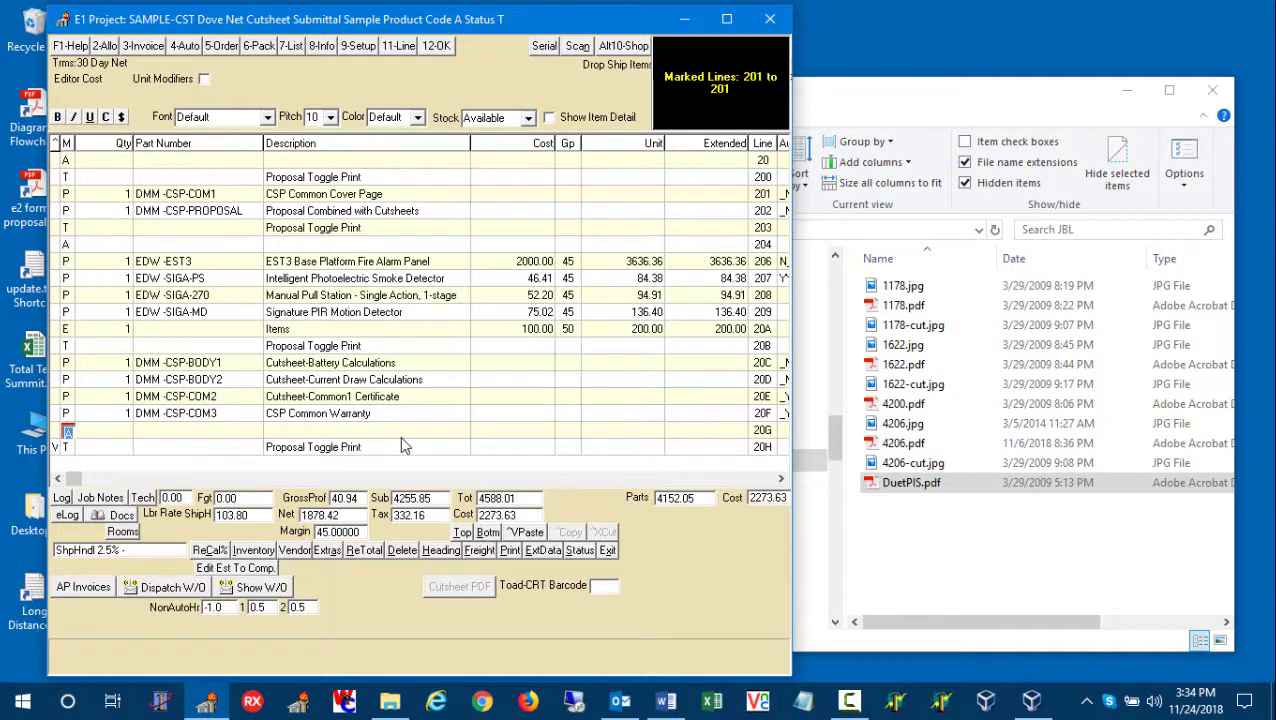
Insert a part line above DMM -CSP-COM2 with part number DMM -CSP-BODY3
key("a")
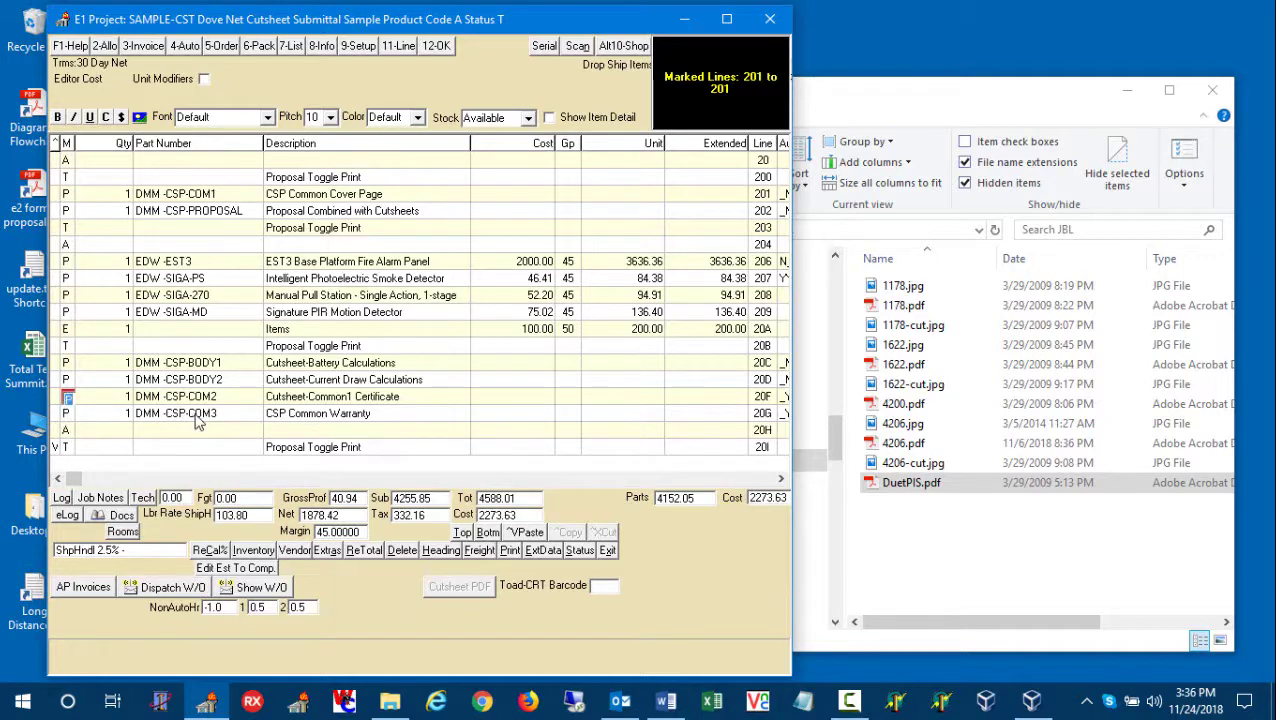
key("a")
type("p")
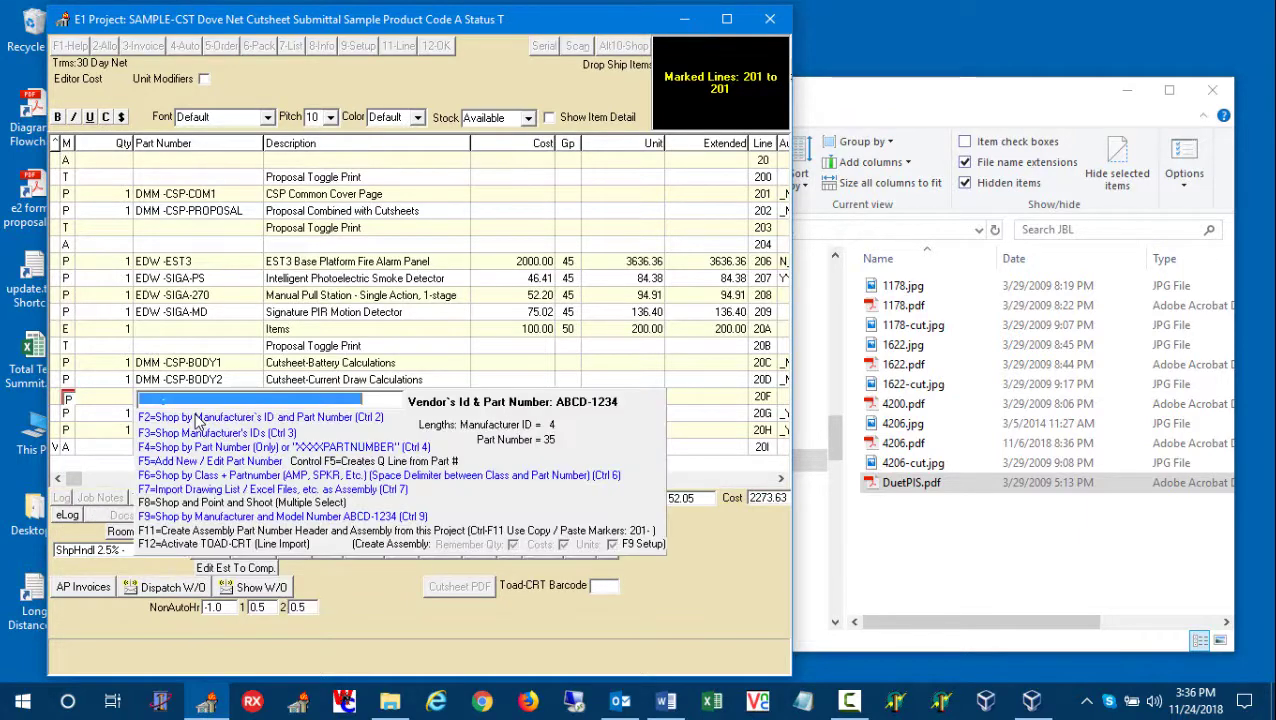
type("DMM")
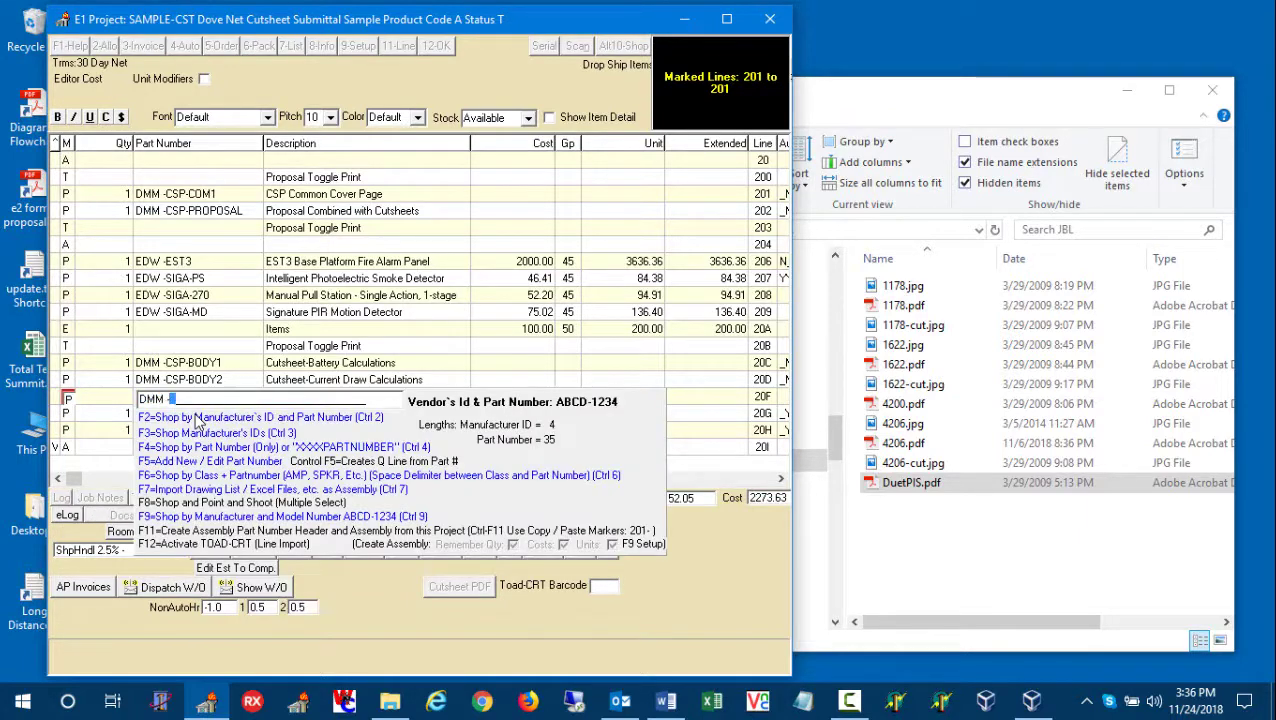
type("-CSP-")
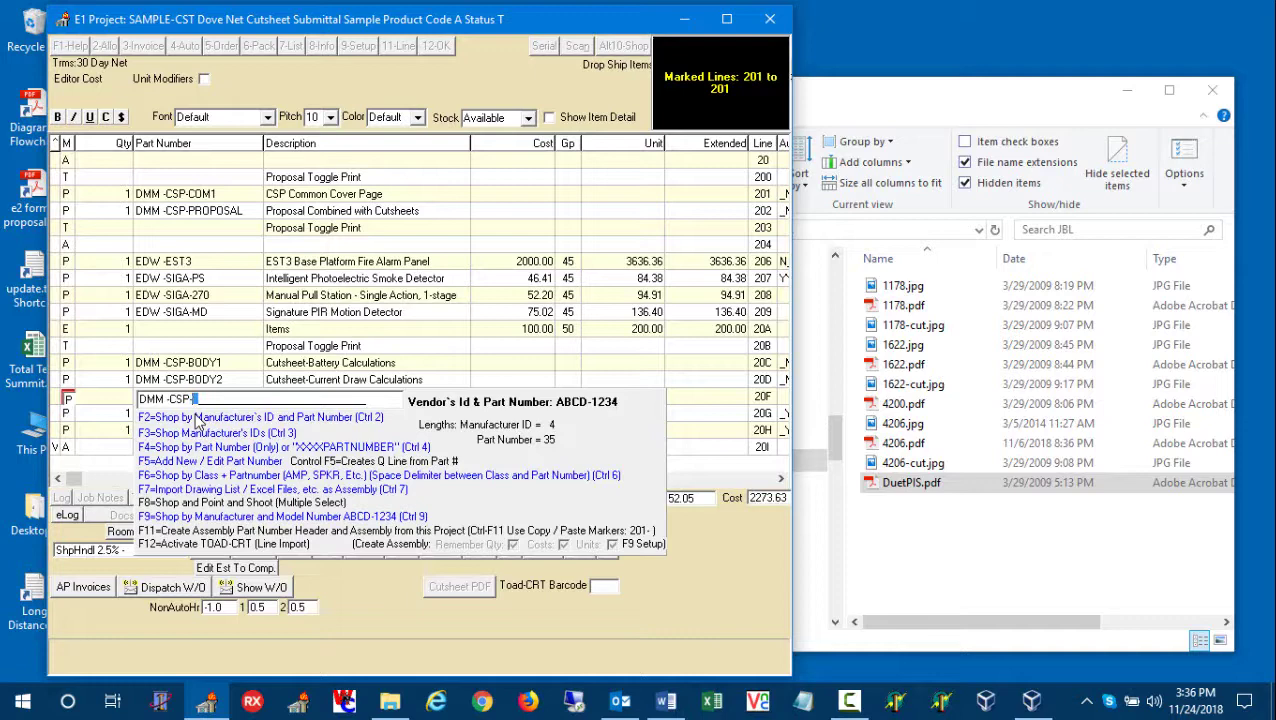
type("BODY3")
key("Return")
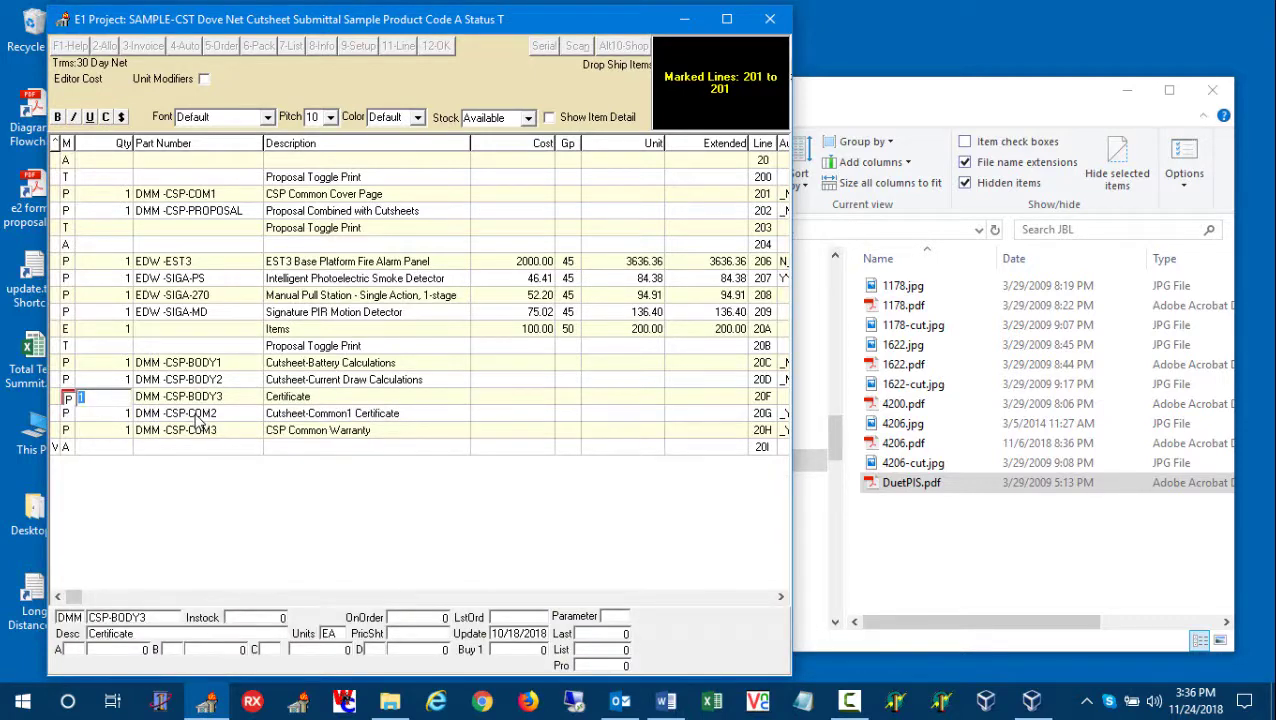
Keep quantity 1 on the DMM -CSP-BODY3 line and set its description to Word File
key("Return")
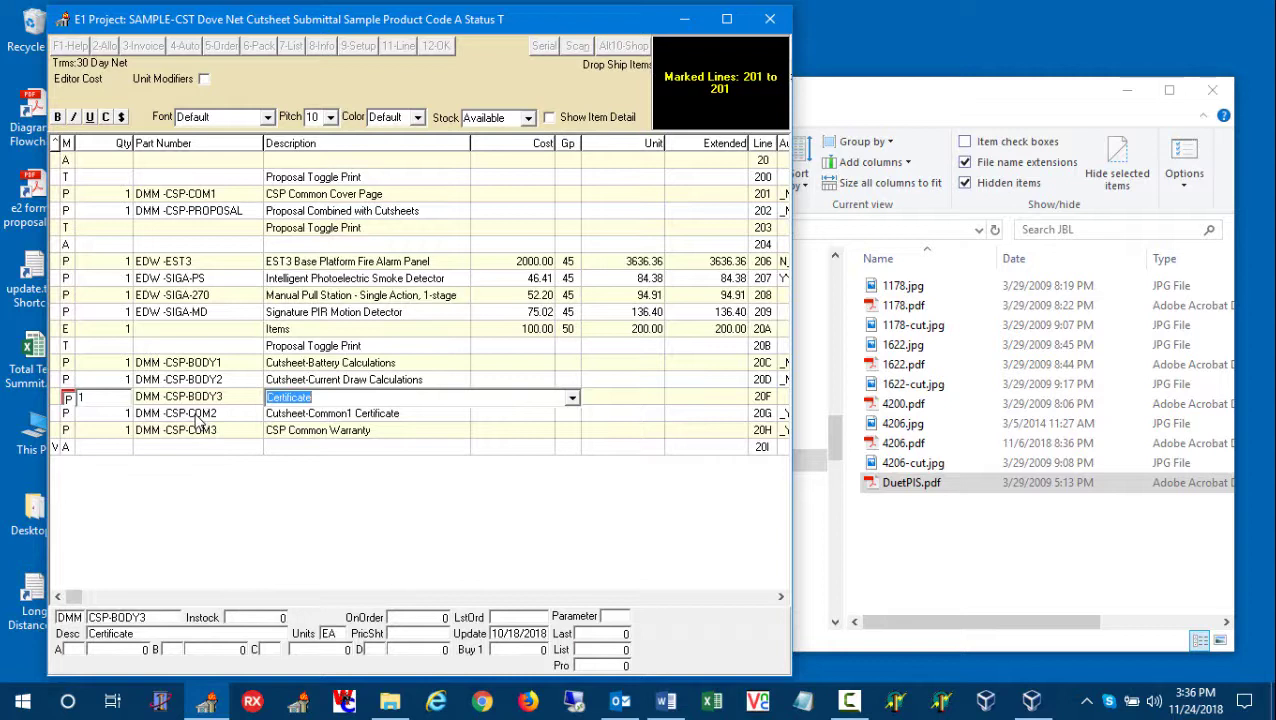
type("Work")
type(" File")
key("Return")
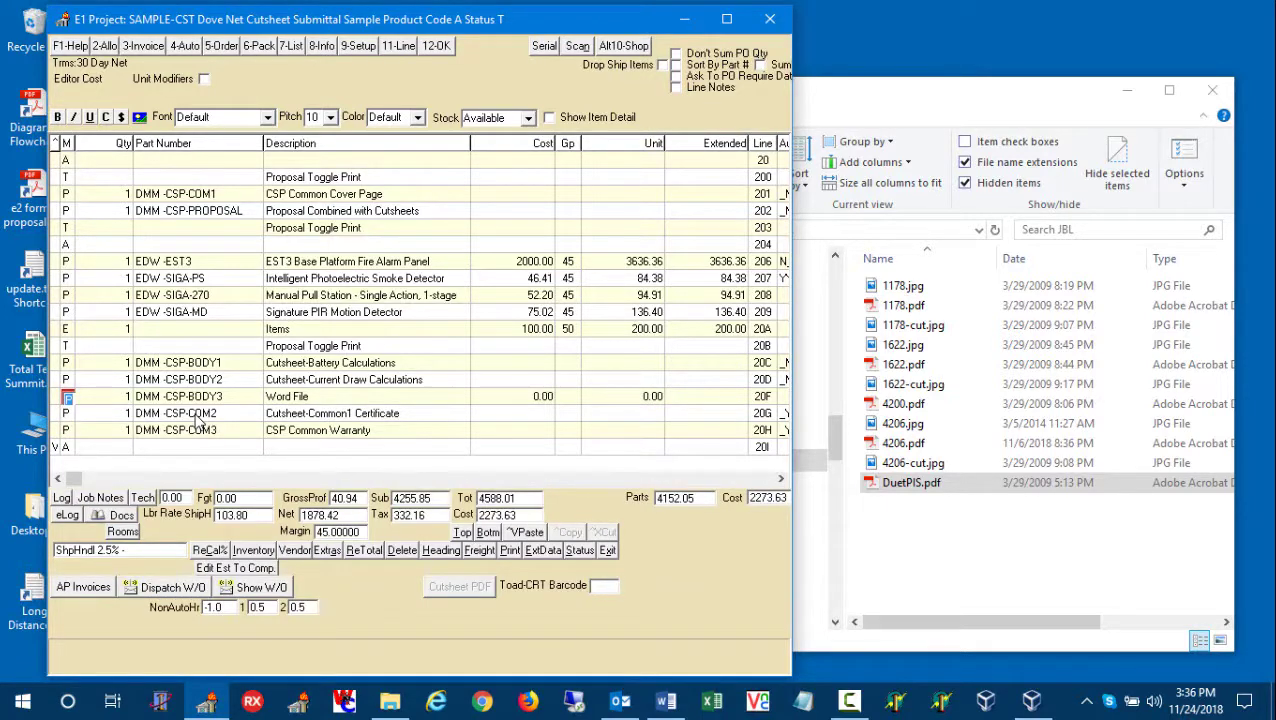
Insert another part line above DMM -CSP-COM2 with part number DMM -CSP-BODY4 and quantity 1
left_click(196, 416)
key("F11")
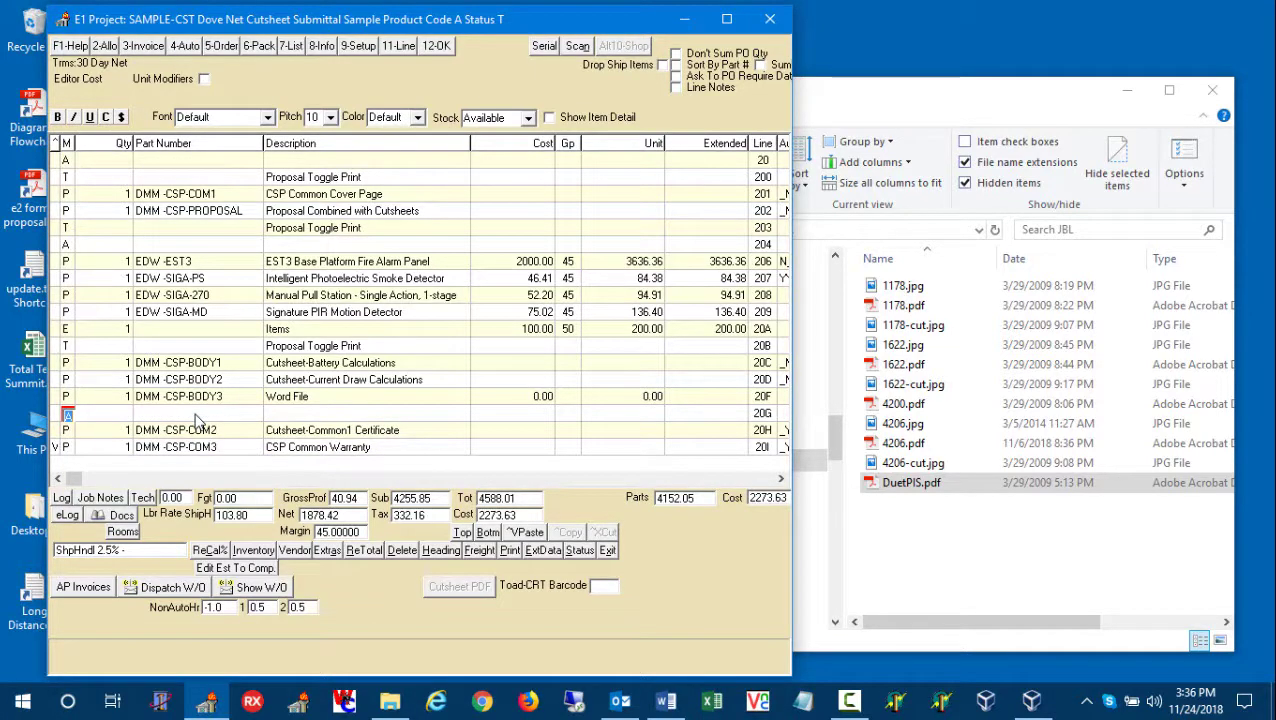
type("P")
type("DMM -CSP")
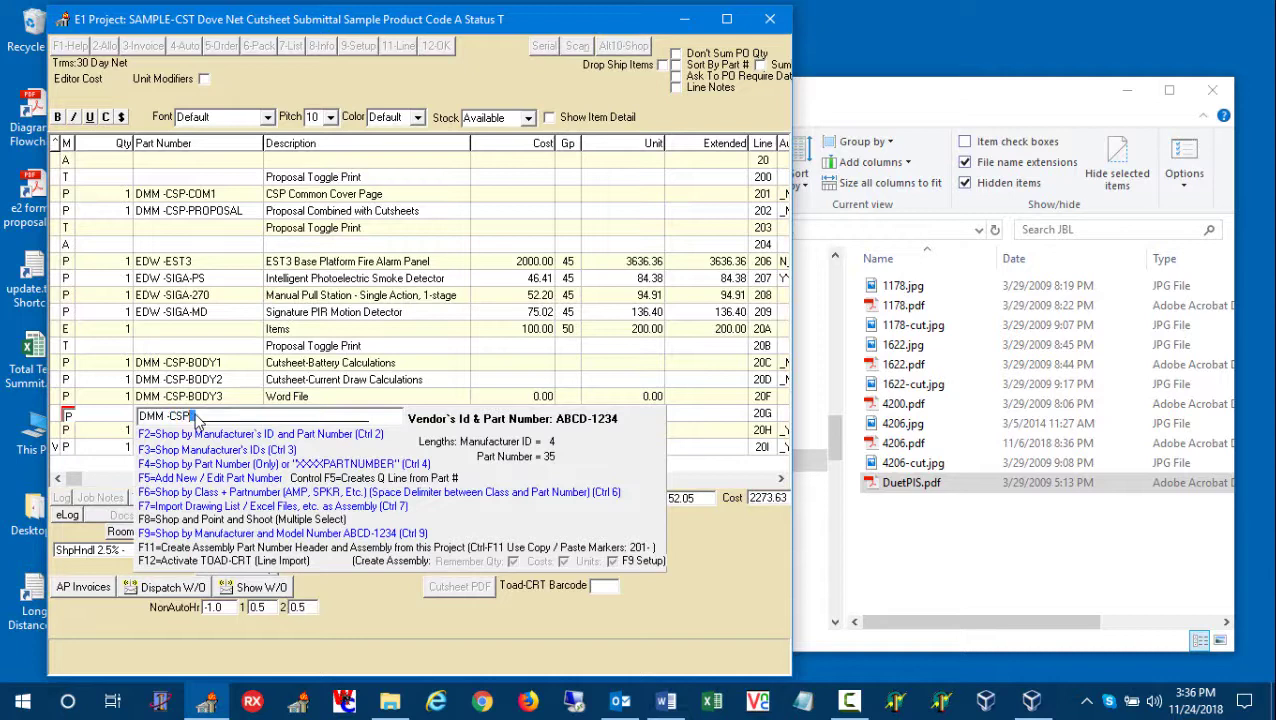
type("BODY4")
key("Return")
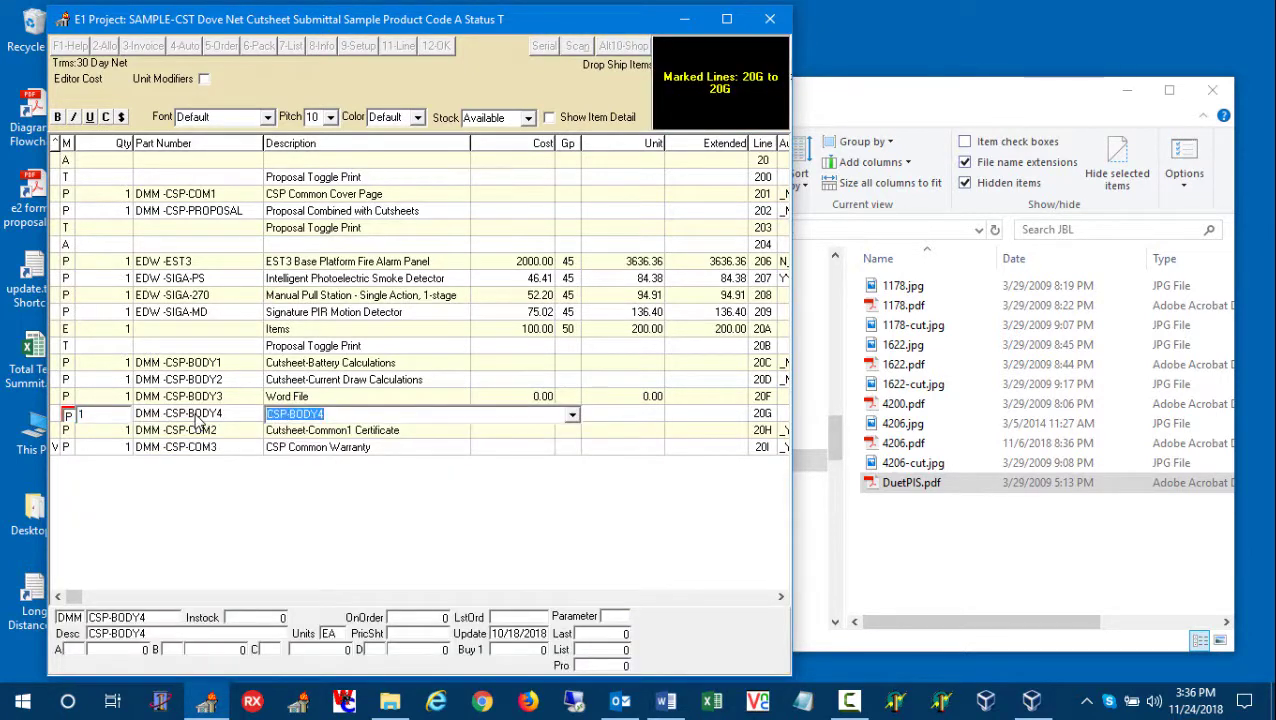
Set the DMM -CSP-BODY4 line's description to Excel File, accept its cost and unit price, and select the Word File line
type("Excel ")
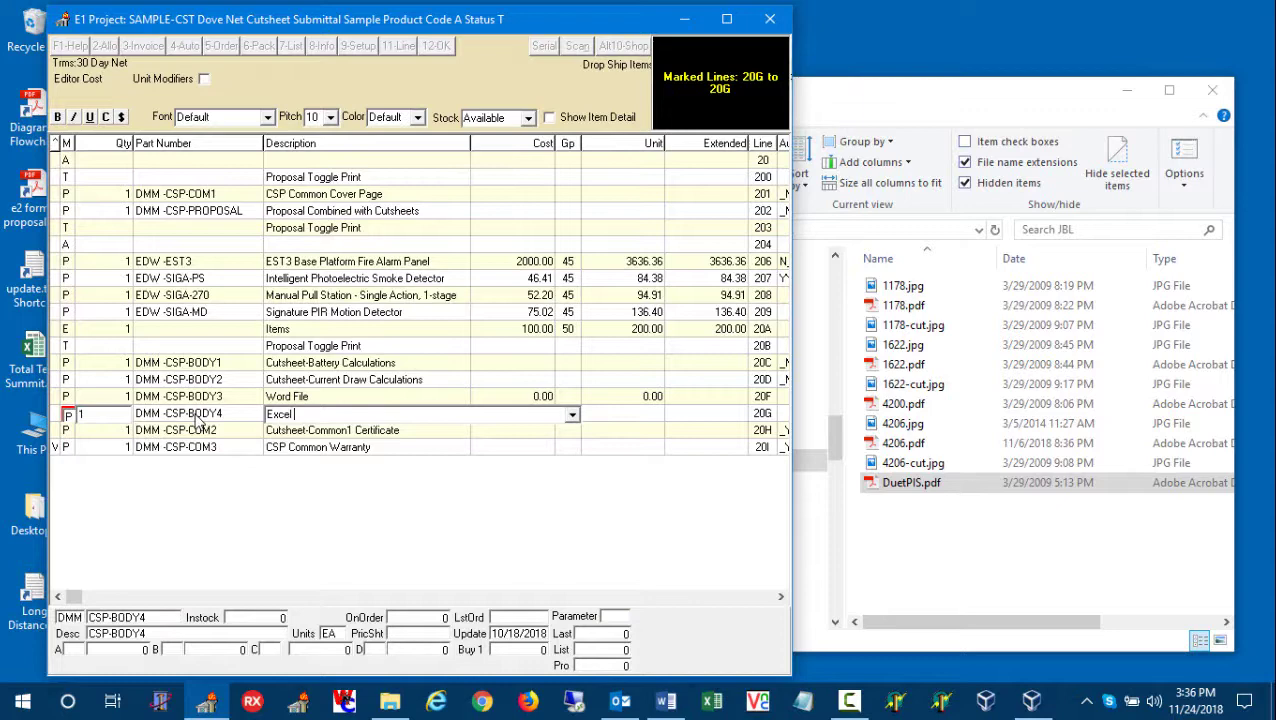
type("File")
key("Return")
key("Return")
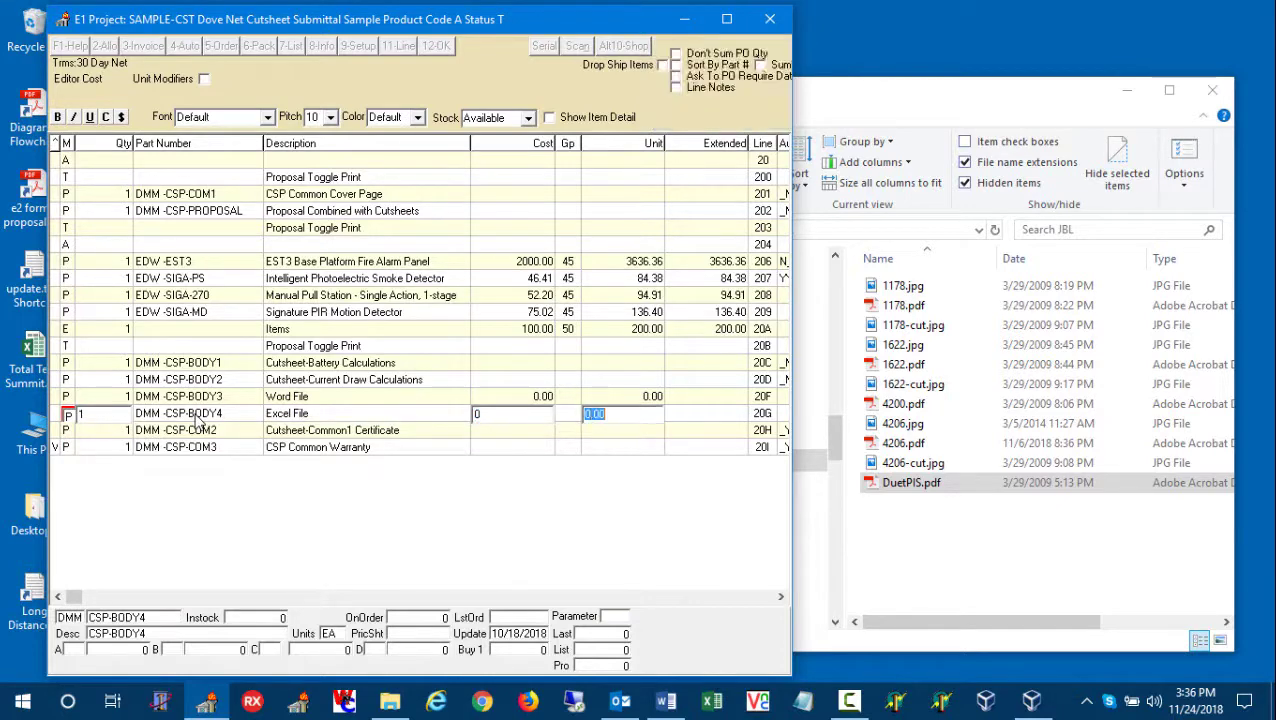
key("Return")
left_click(70, 297)
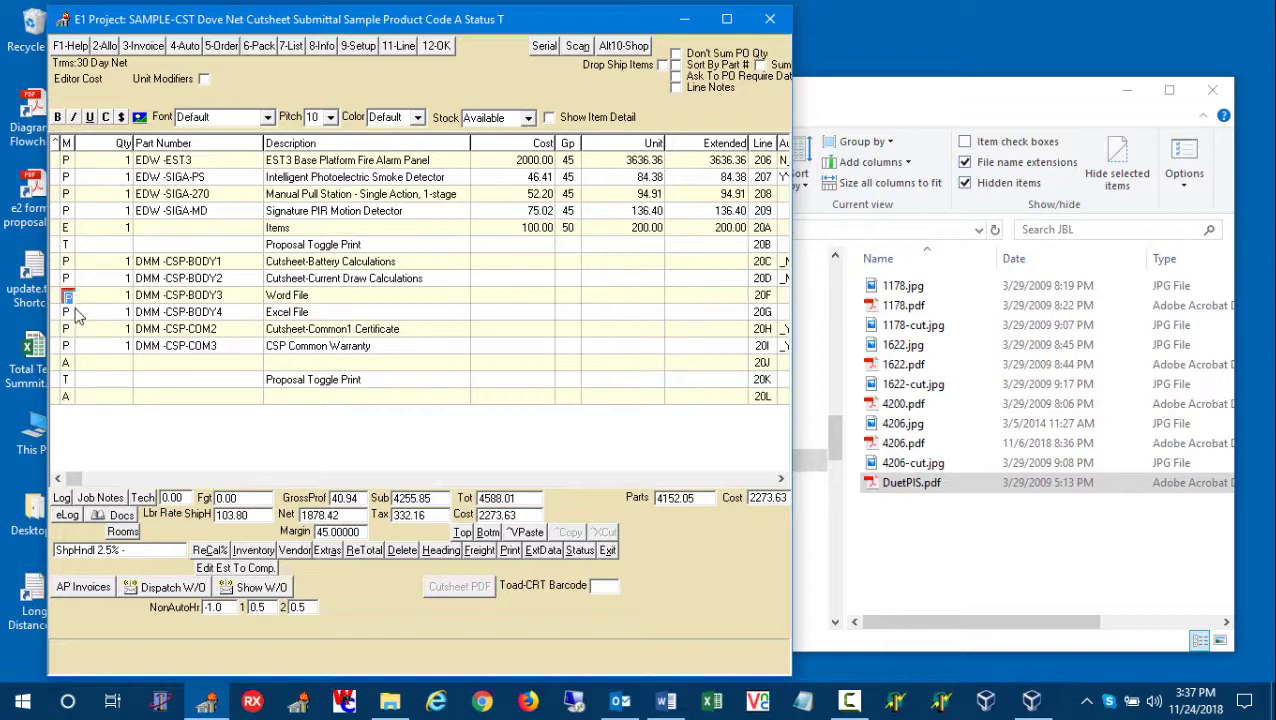
Start a new stored document for project SAMPLE-CST using Word File.docx from the Pages folder as its source
left_click(120, 515)
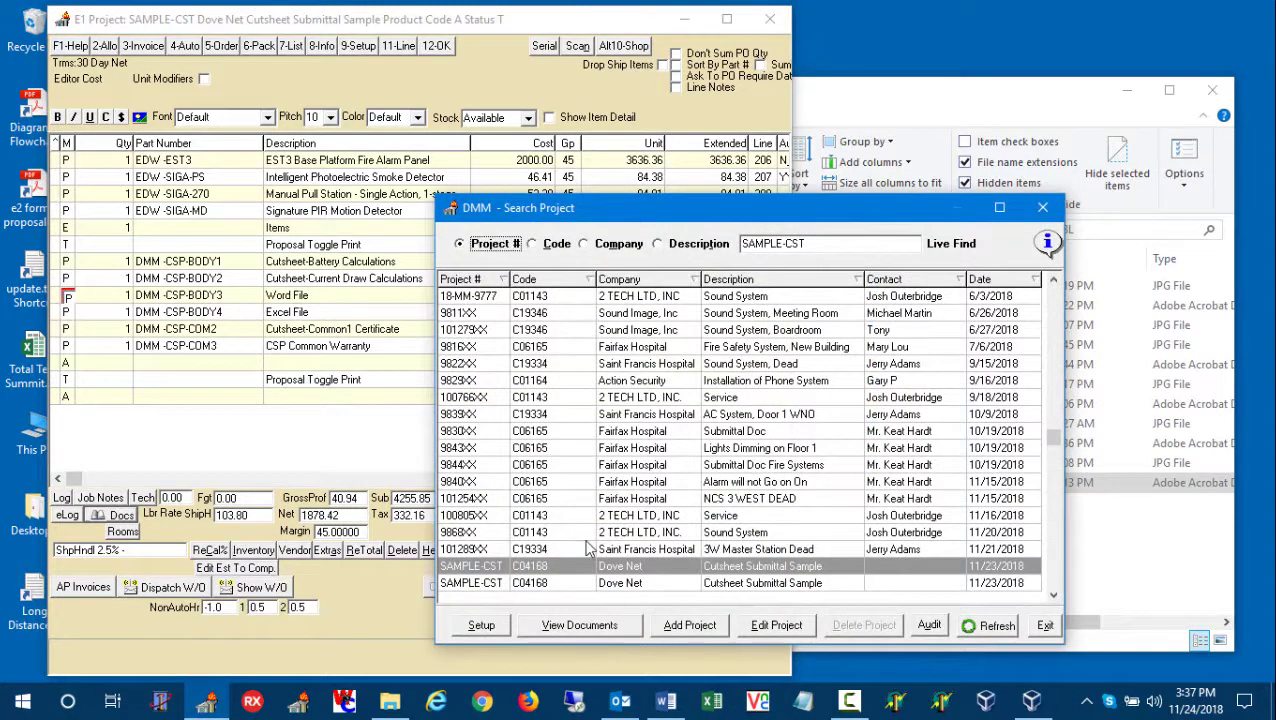
double_click(590, 572)
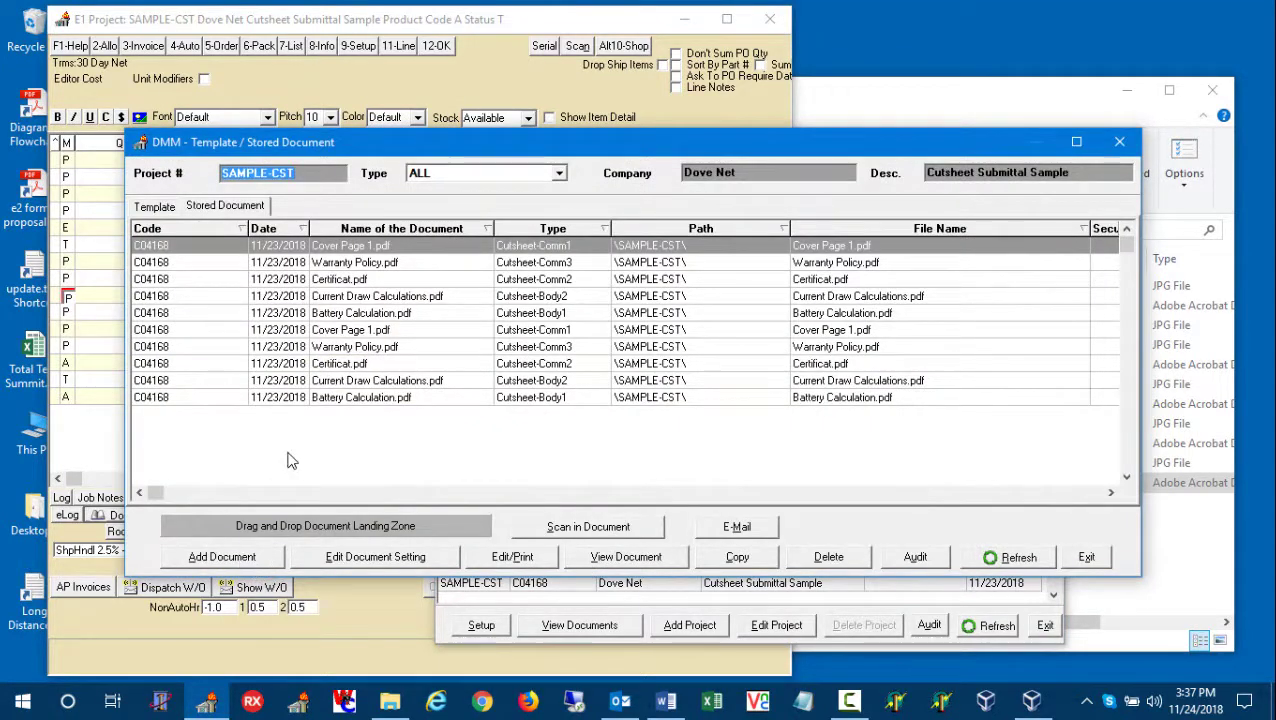
left_click(250, 556)
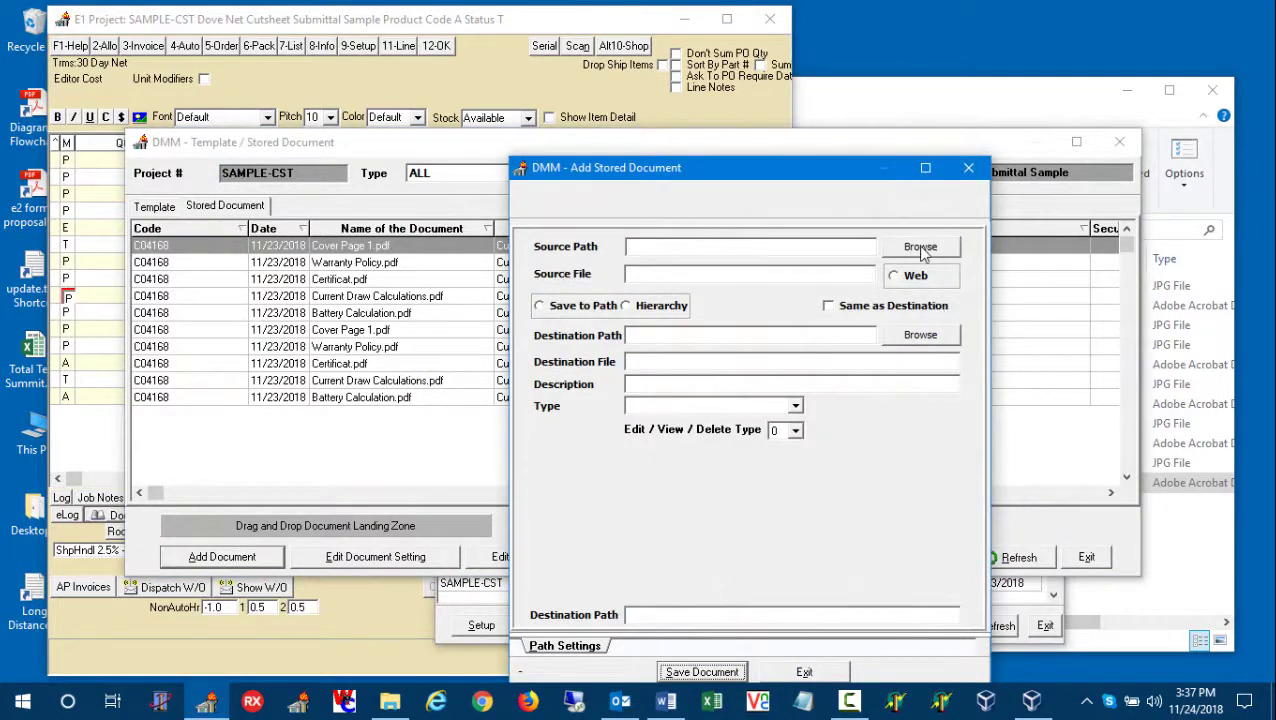
left_click(920, 247)
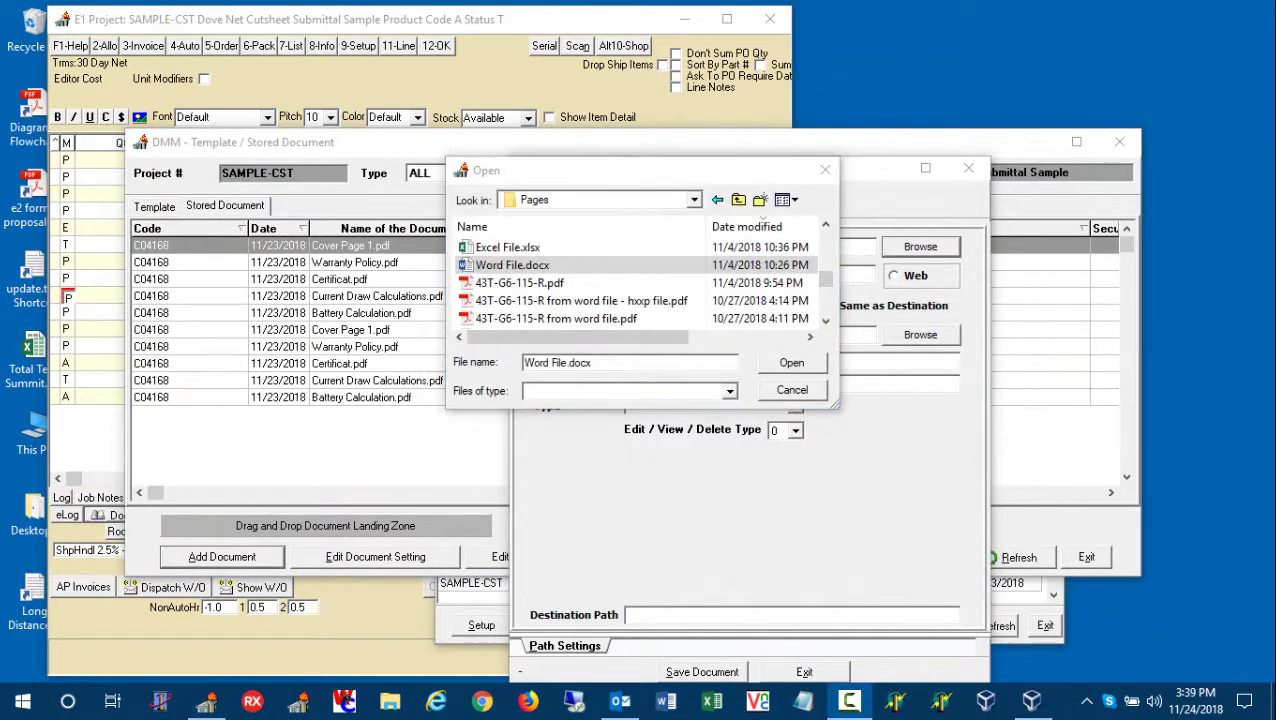
left_click(597, 265)
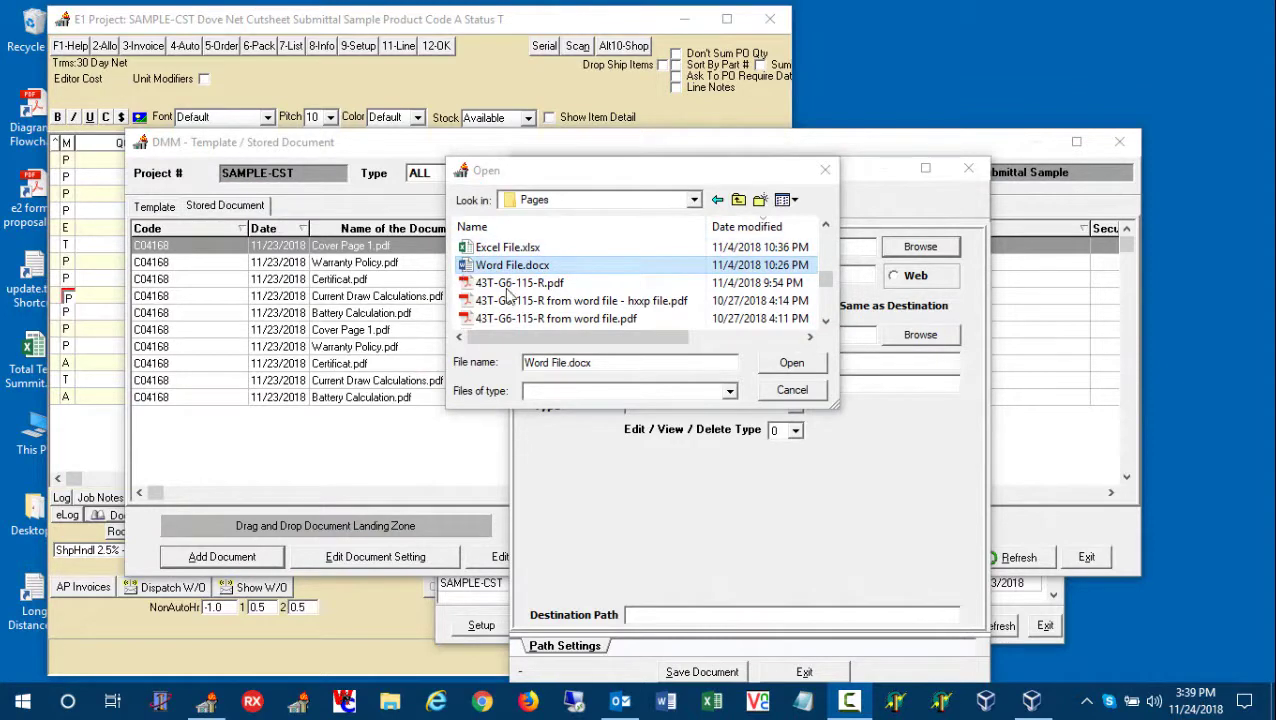
left_click(791, 362)
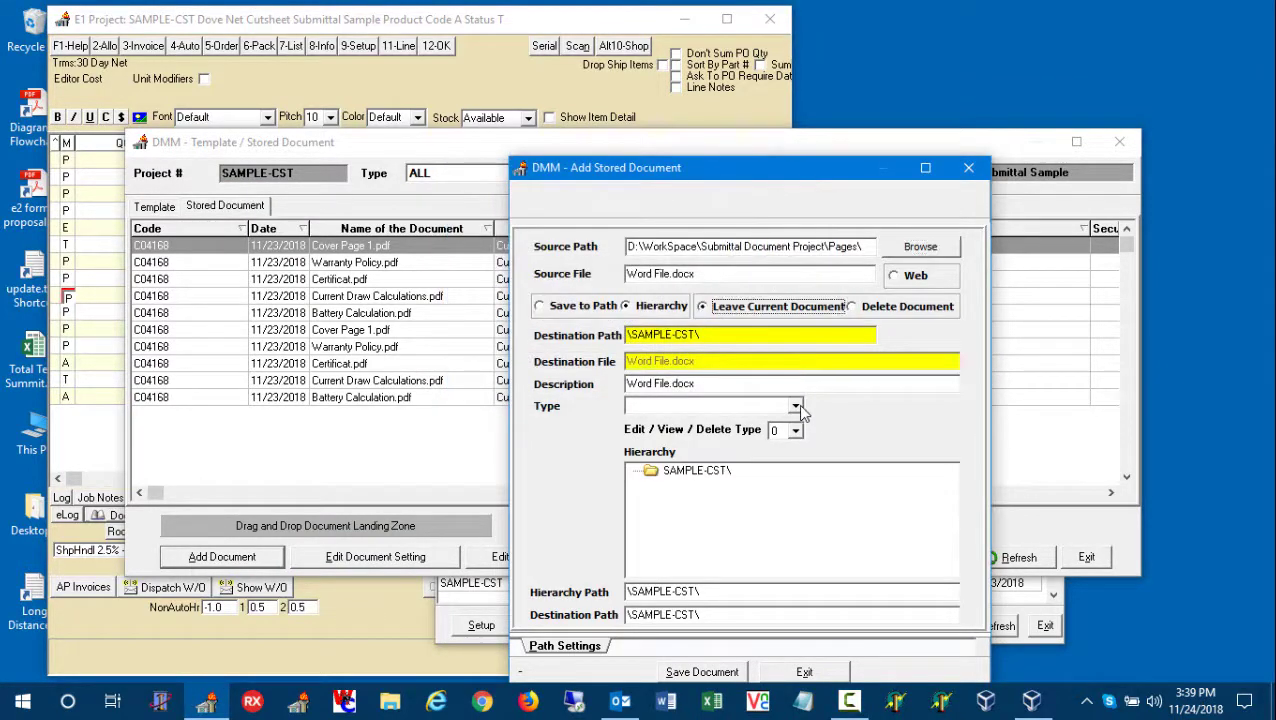
Assign type Cutsheet-Body3 to the Word File.docx document and save it
left_click(796, 407)
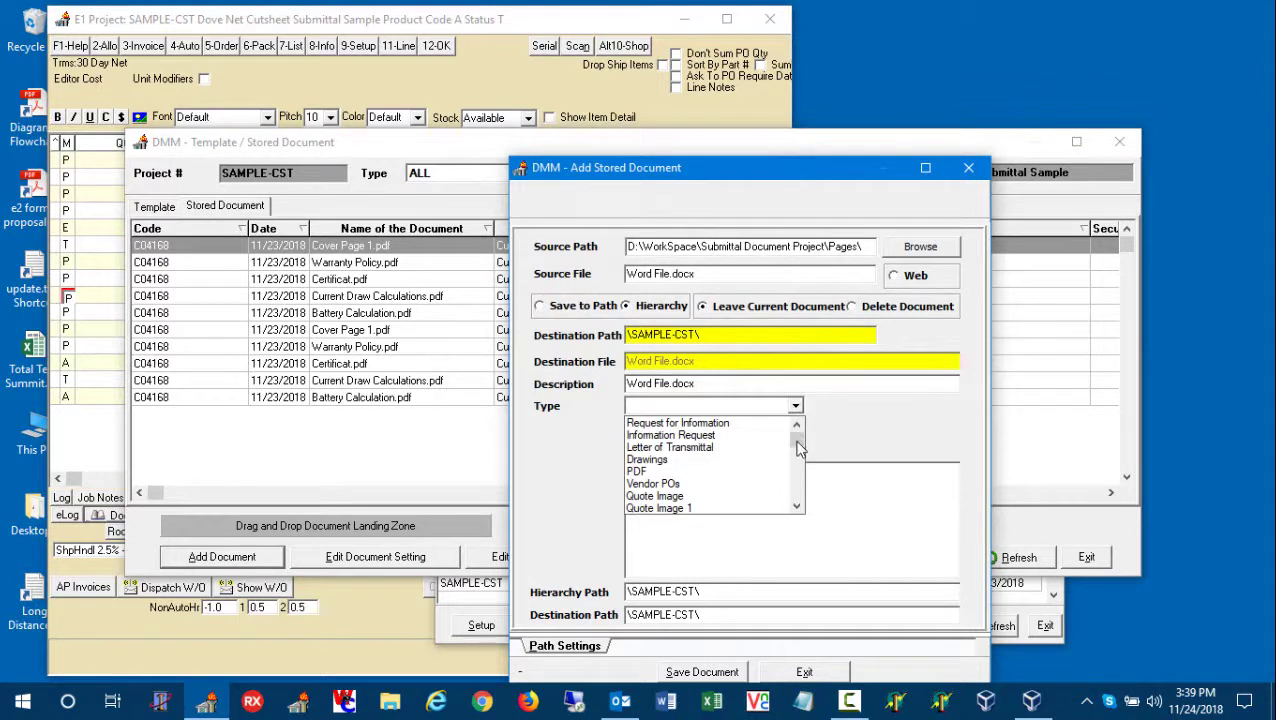
left_click_drag(797, 449, 798, 466)
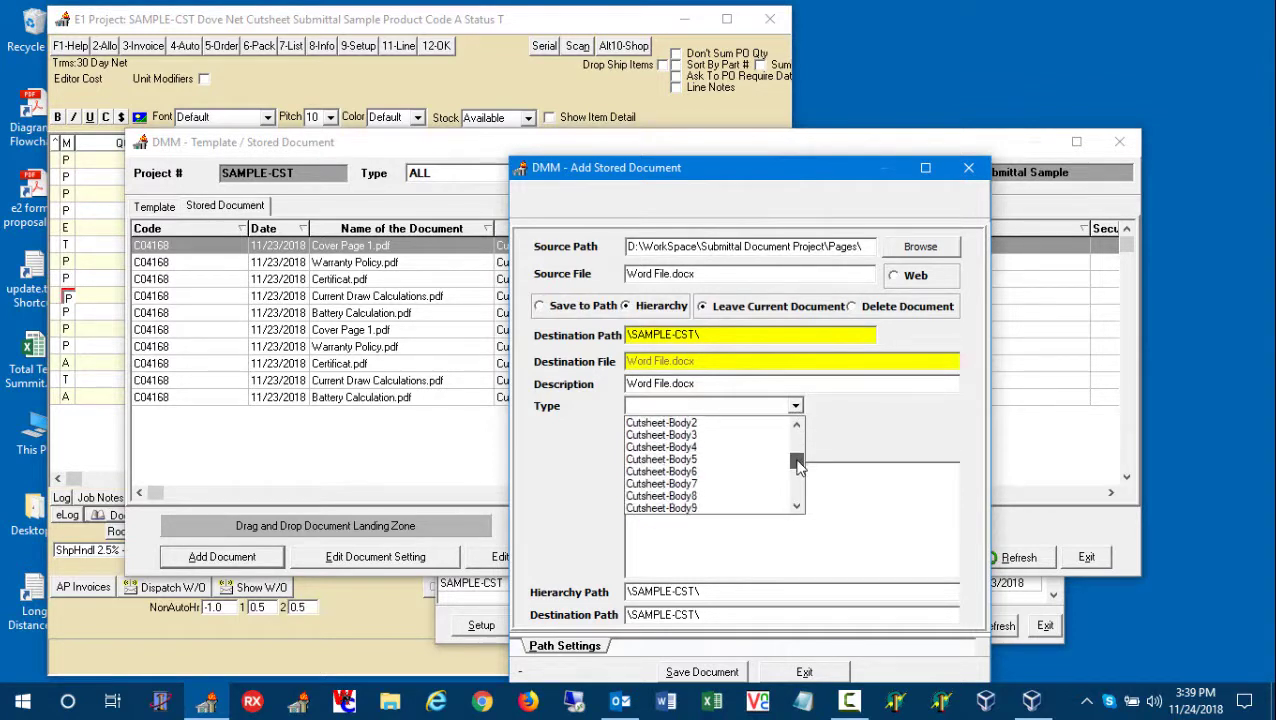
left_click(755, 436)
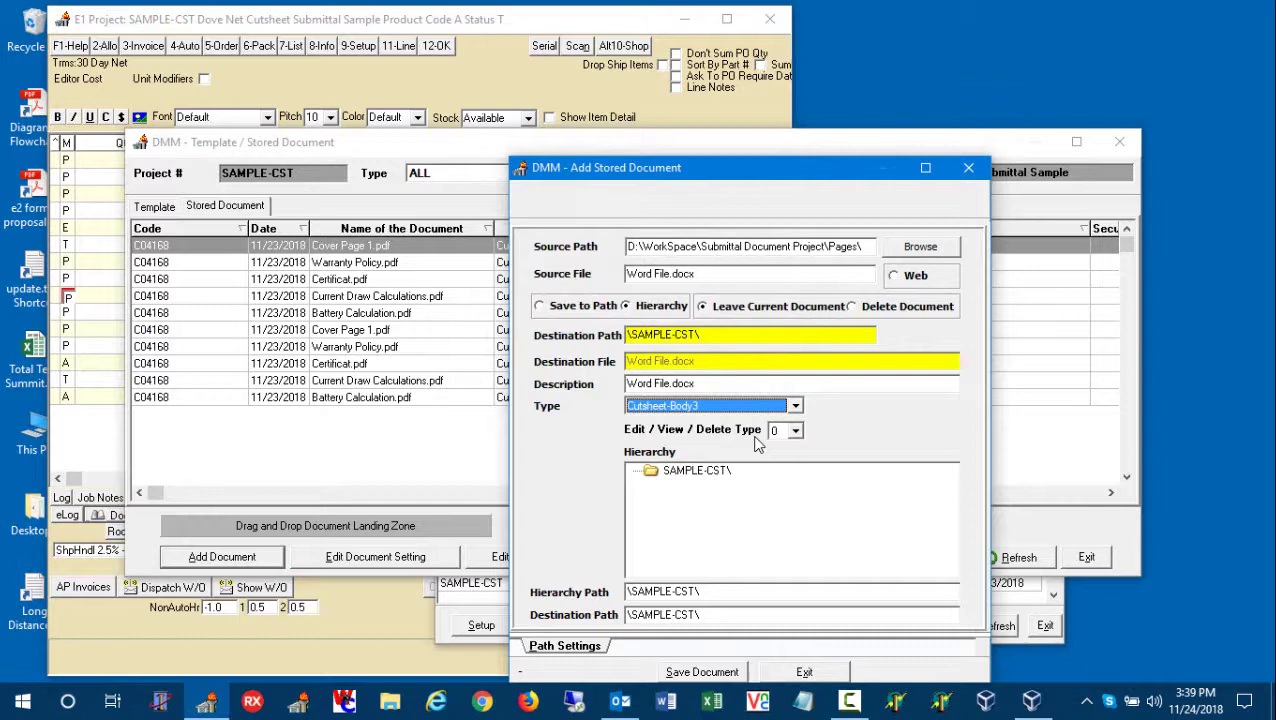
left_click(703, 672)
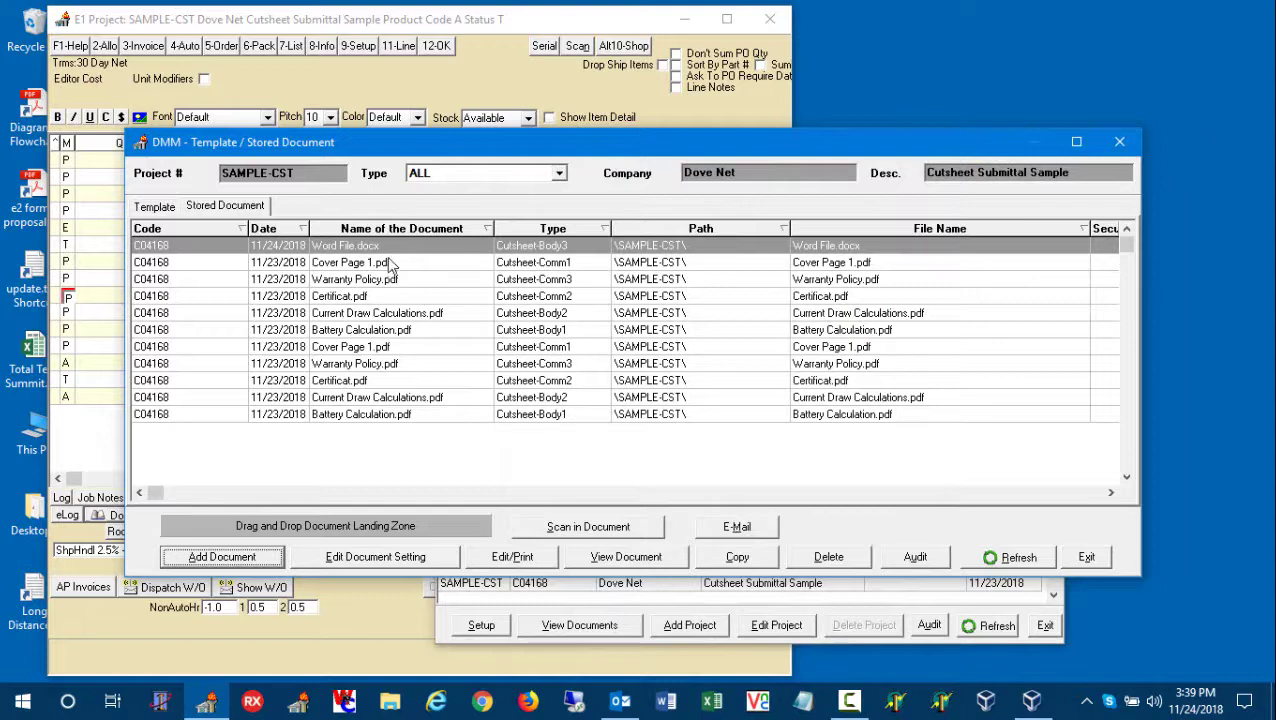
Start another stored document for the project with Excel File.xlsx as its source
left_click(264, 563)
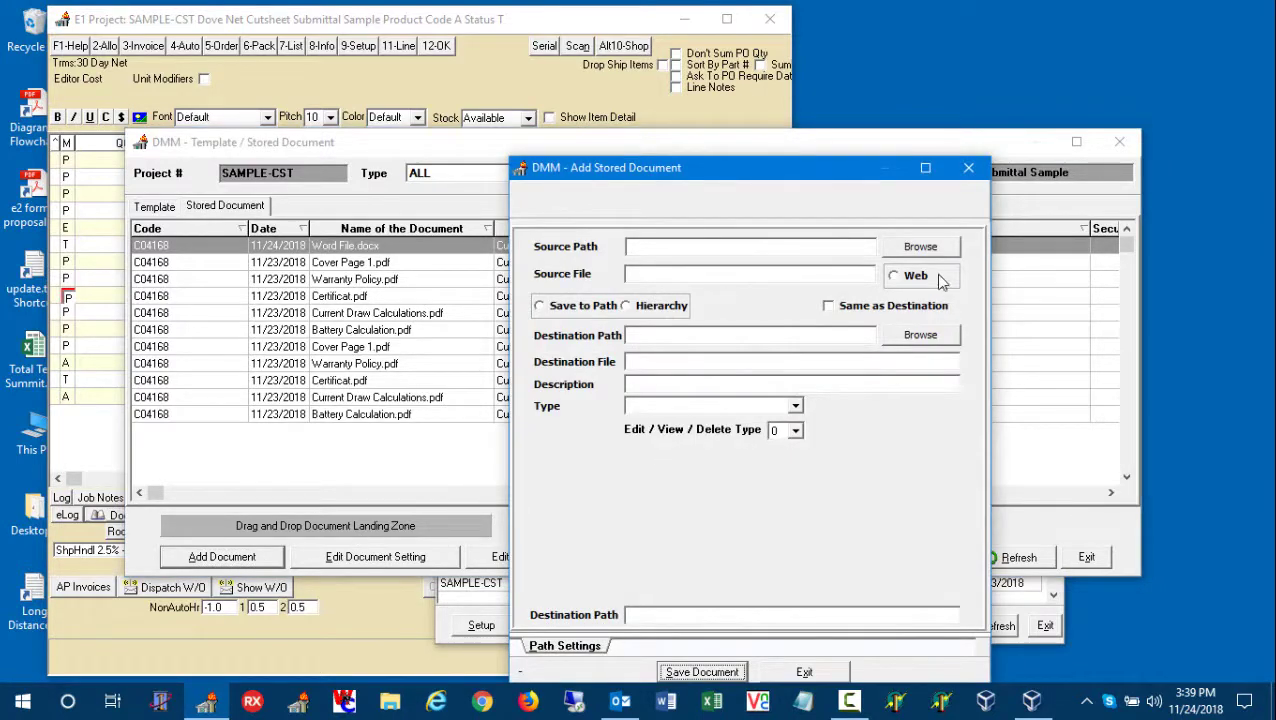
left_click(921, 247)
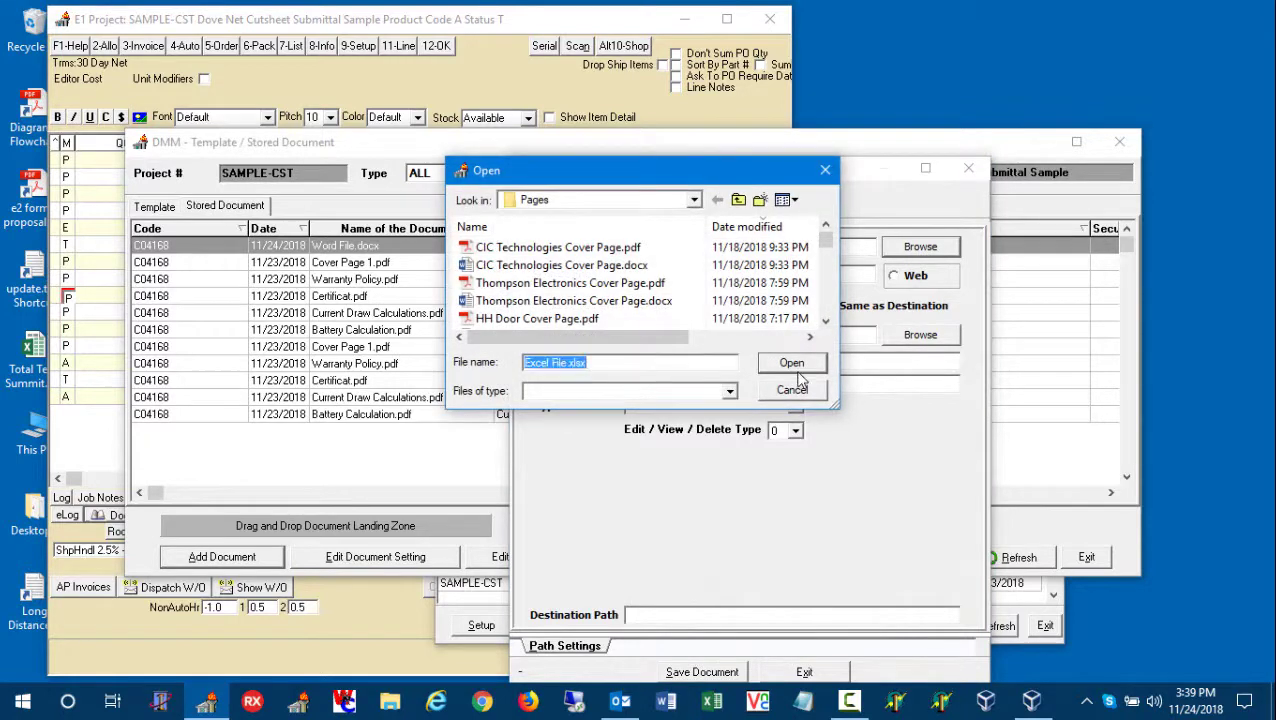
left_click(795, 362)
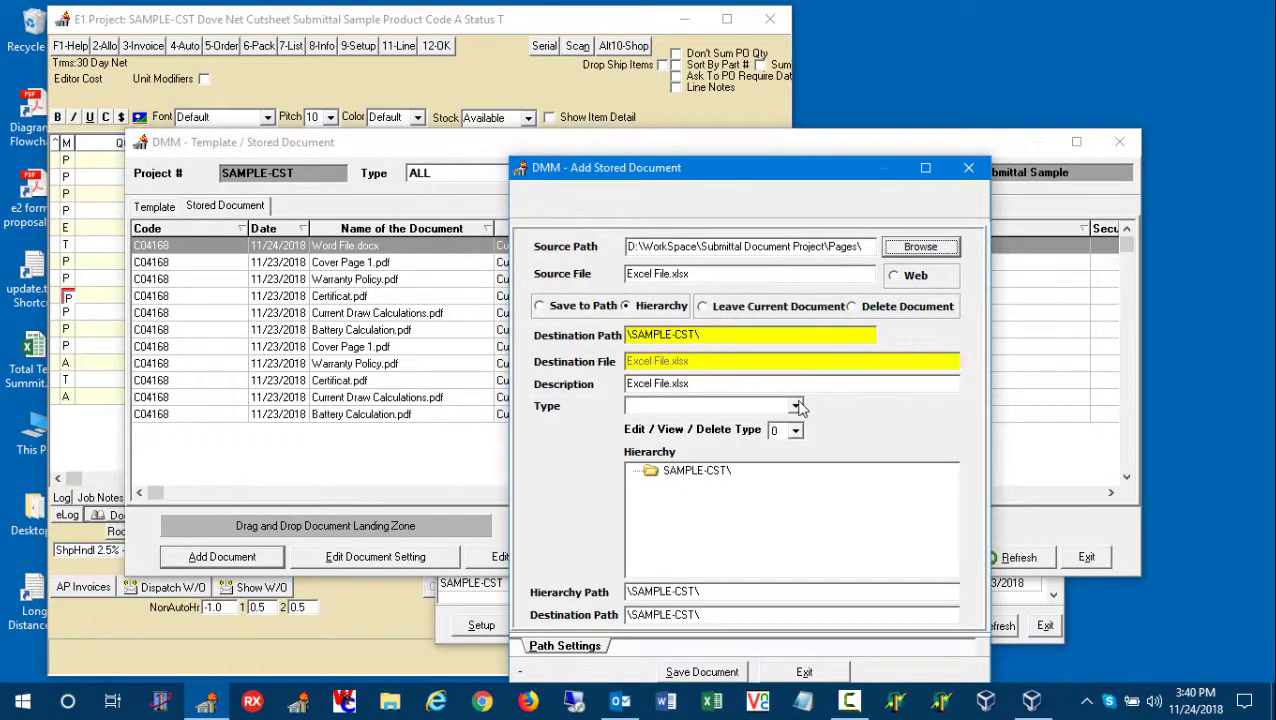
left_click_drag(738, 188, 818, 196)
Assign type Cutsheet-Body4 to the Excel File.xlsx document, save it, and return to the project's part lines
left_click(876, 413)
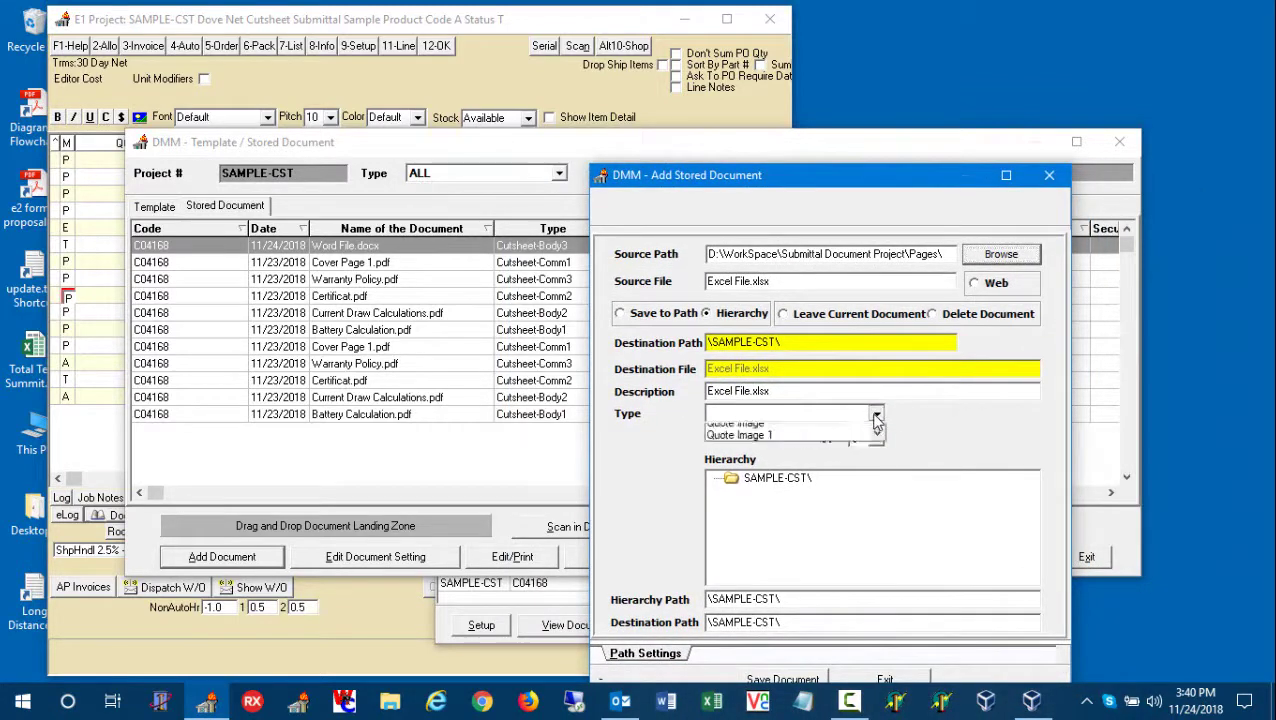
left_click_drag(876, 457, 876, 475)
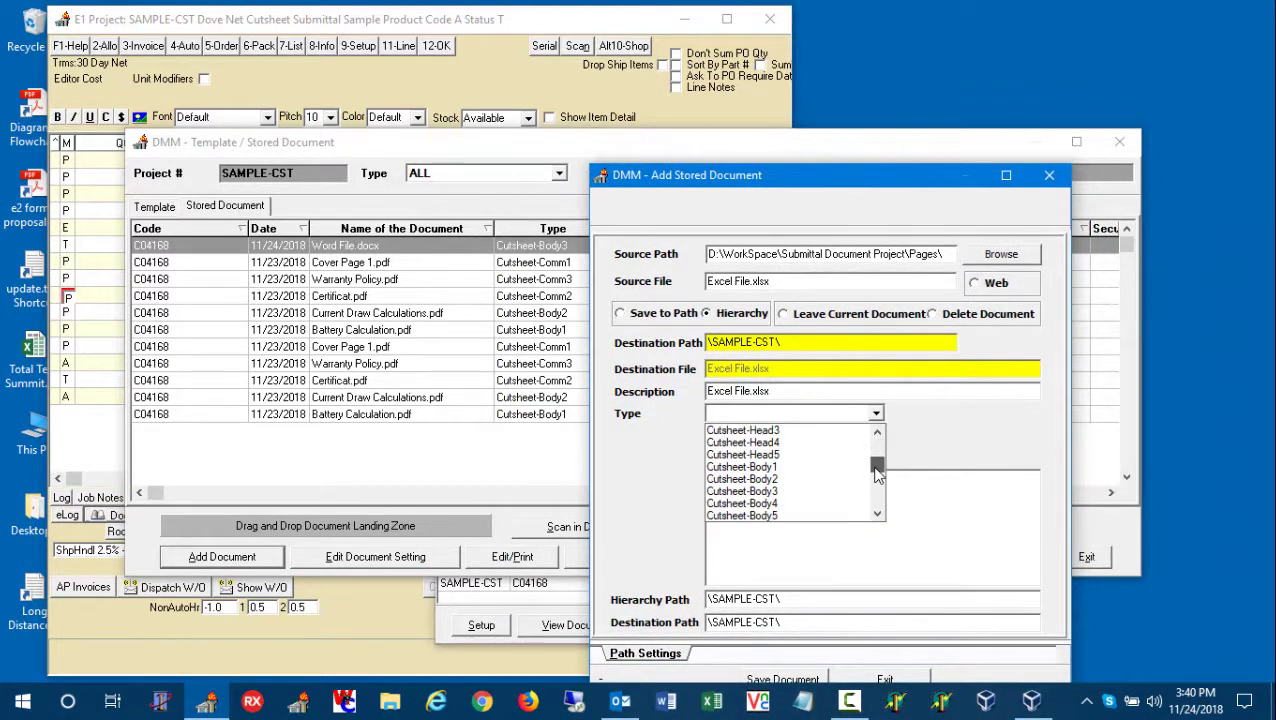
left_click(817, 503)
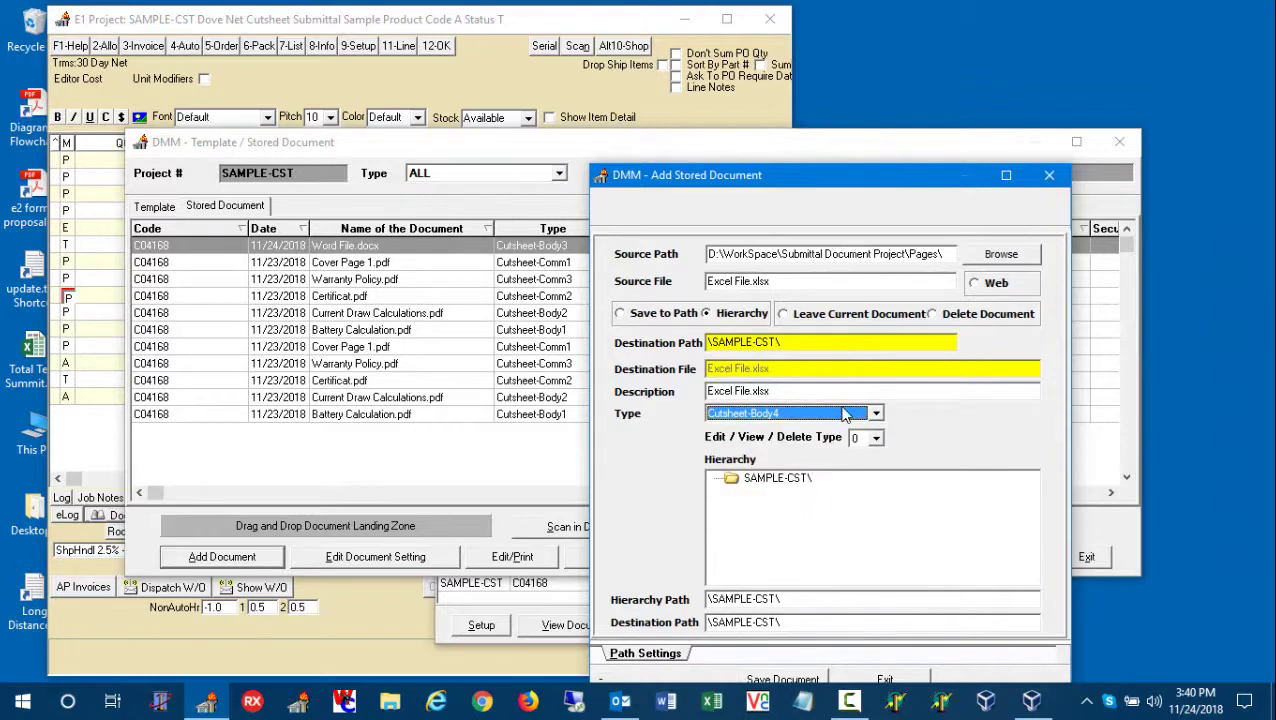
key("Return")
left_click(1000, 566)
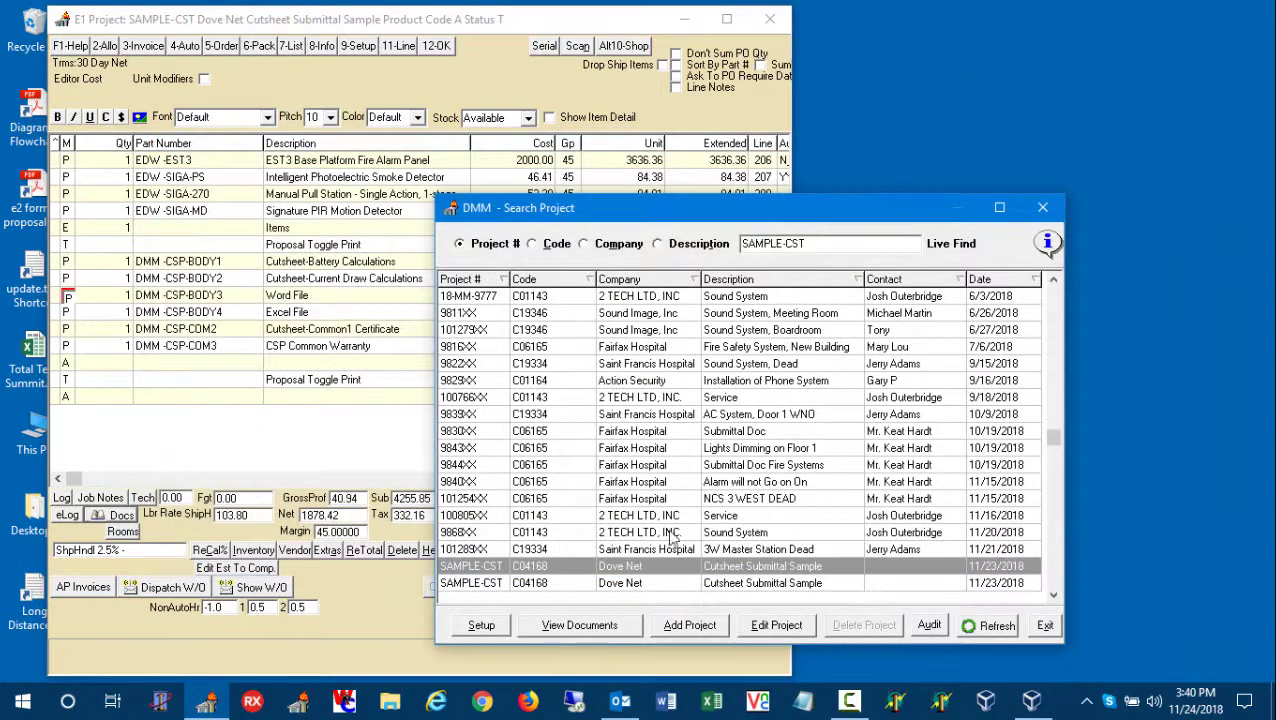
left_click(1043, 207)
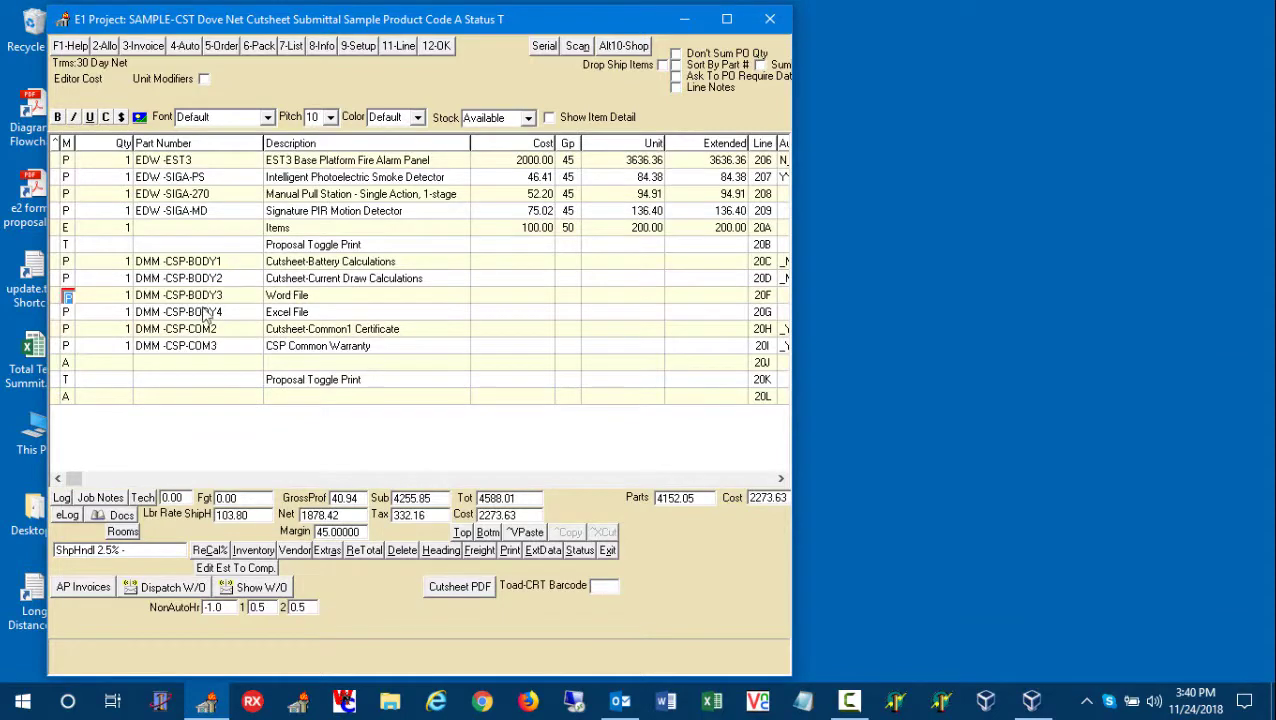
Check the Word File.docx and Excel File.xlsx entries in SAMPLE-CST's stored documents, and return to the part lines
left_click(121, 514)
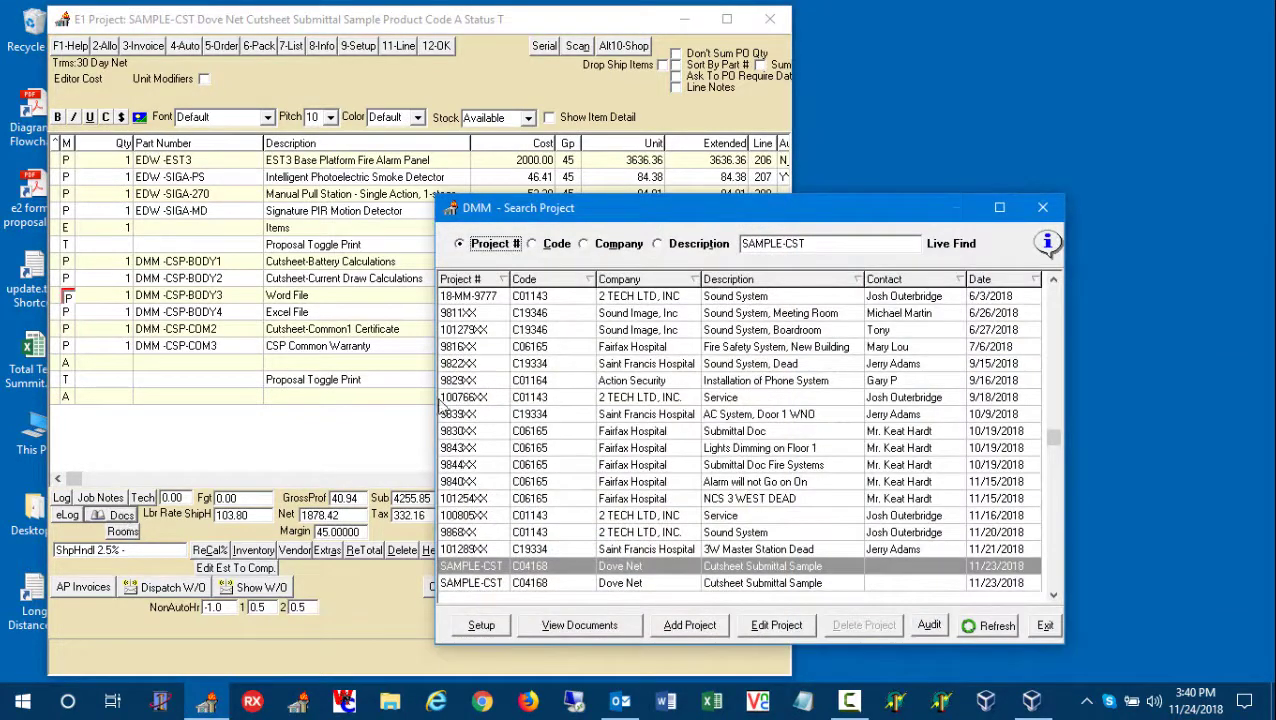
double_click(624, 567)
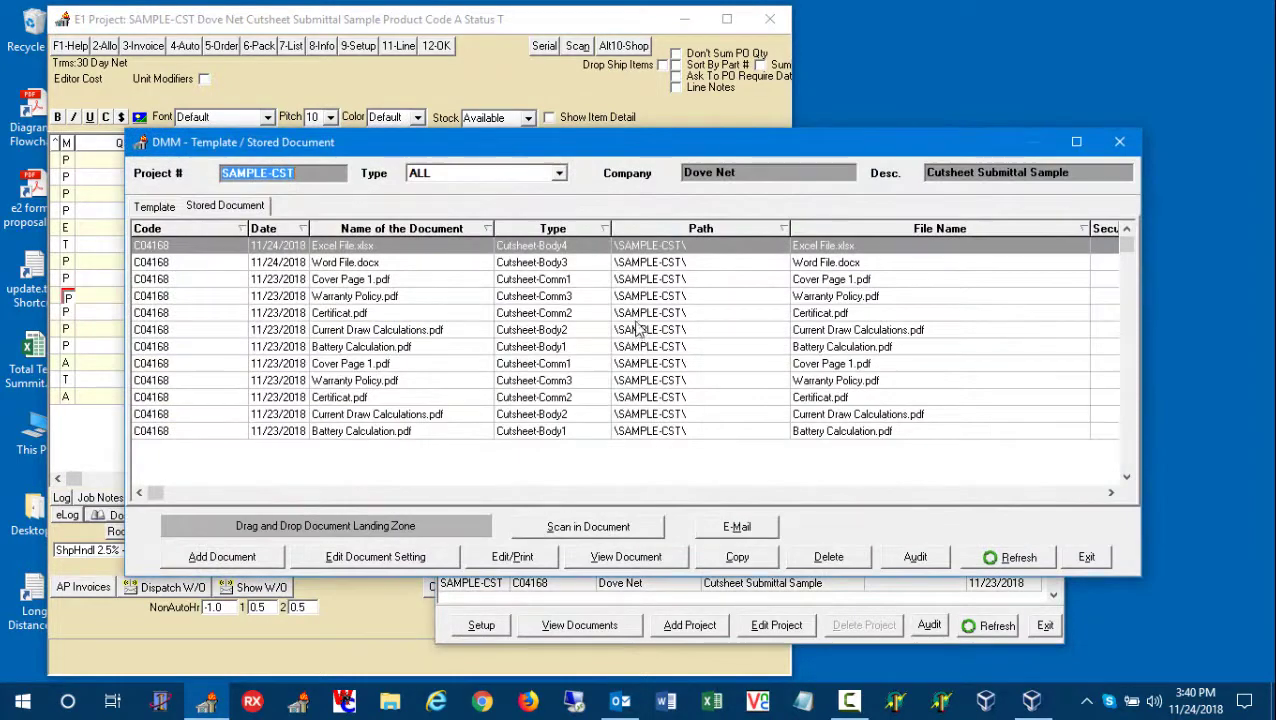
left_click(582, 263)
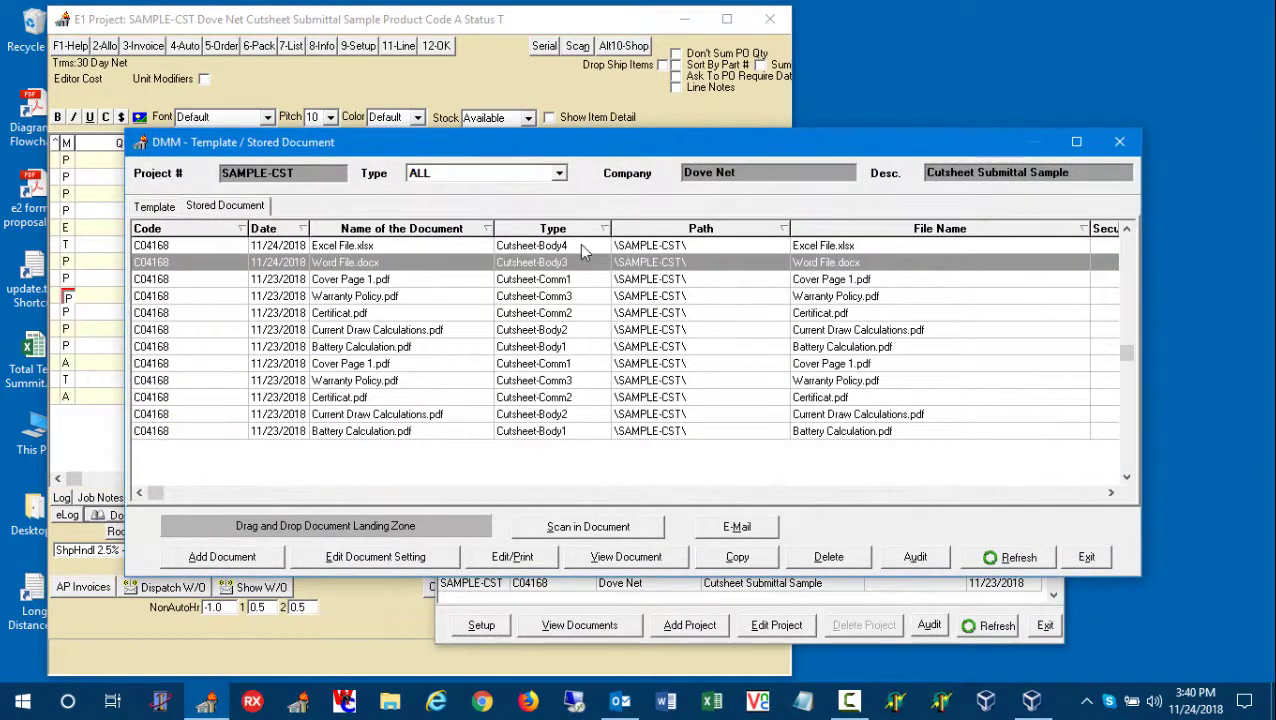
left_click(582, 246)
left_click(1119, 142)
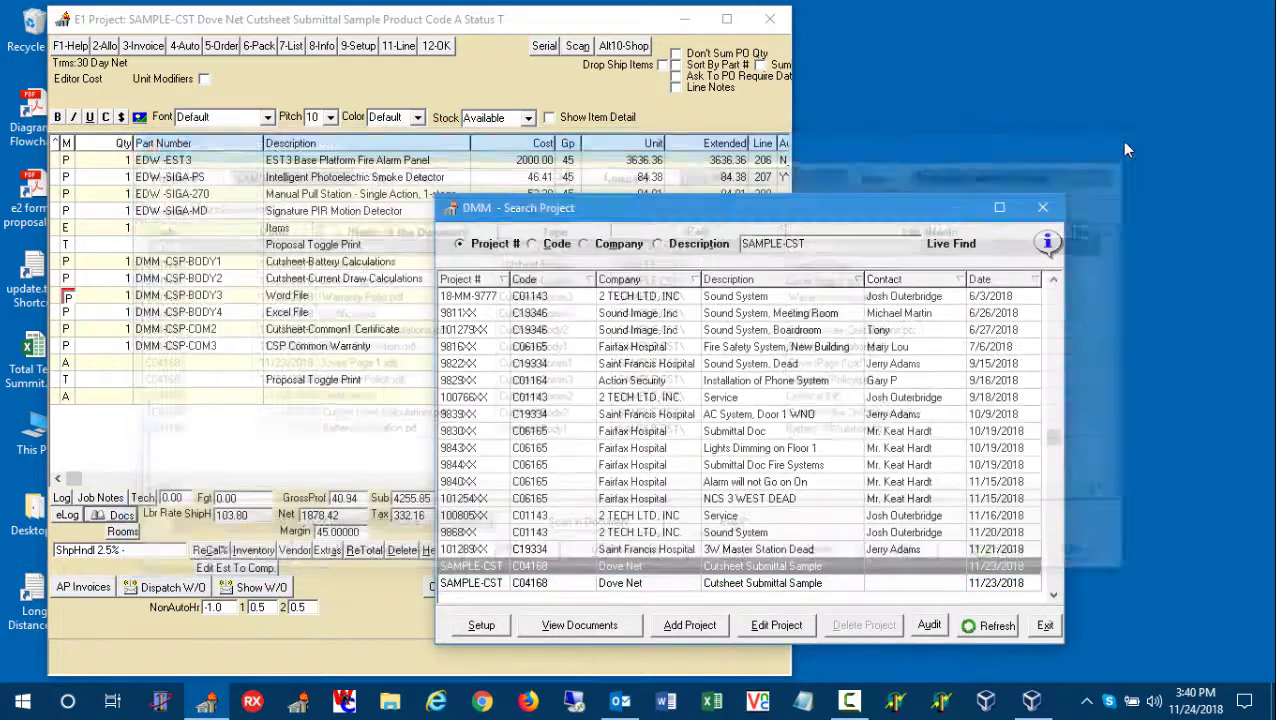
left_click(1043, 207)
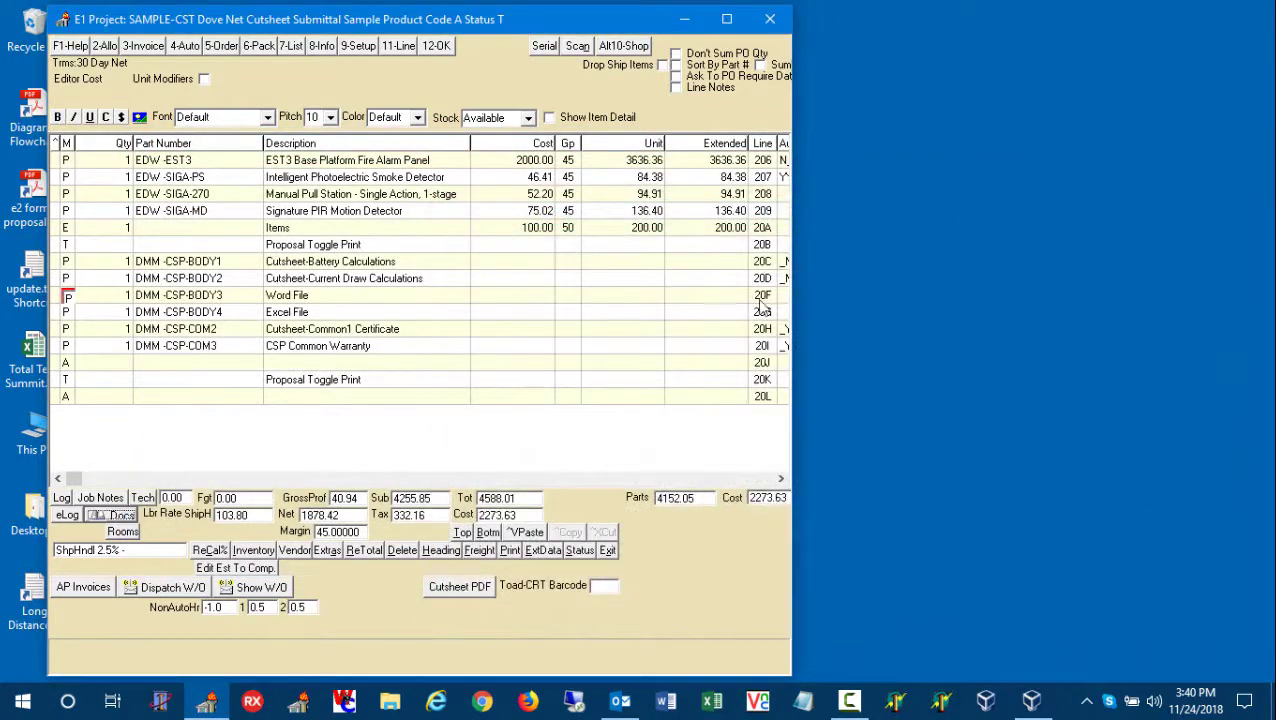
left_click(65, 298)
left_click(65, 262)
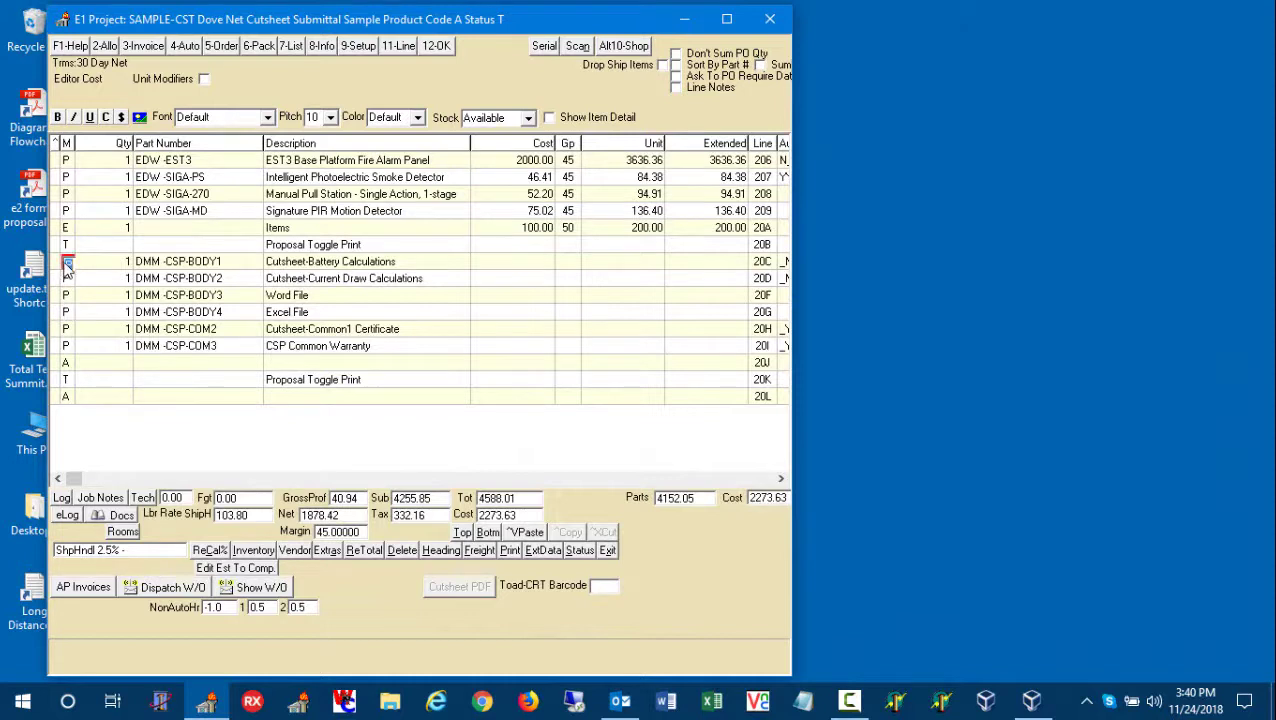
left_click(510, 551)
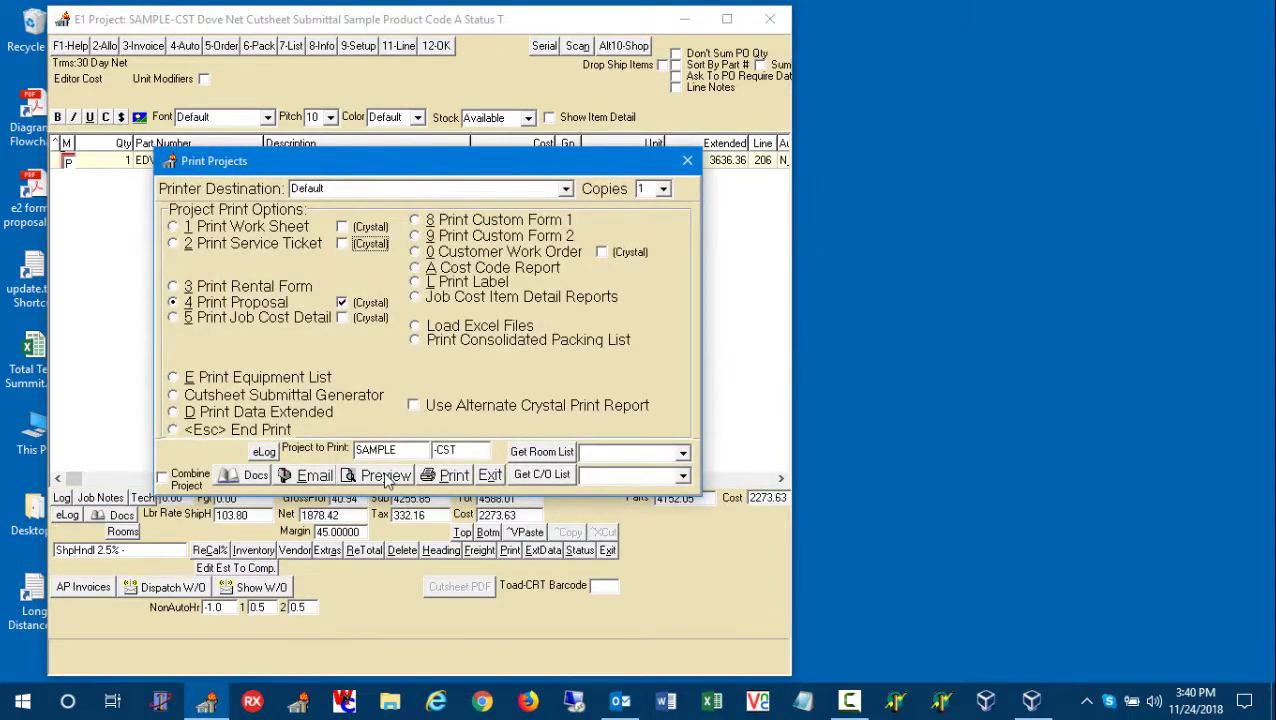
left_click(386, 477)
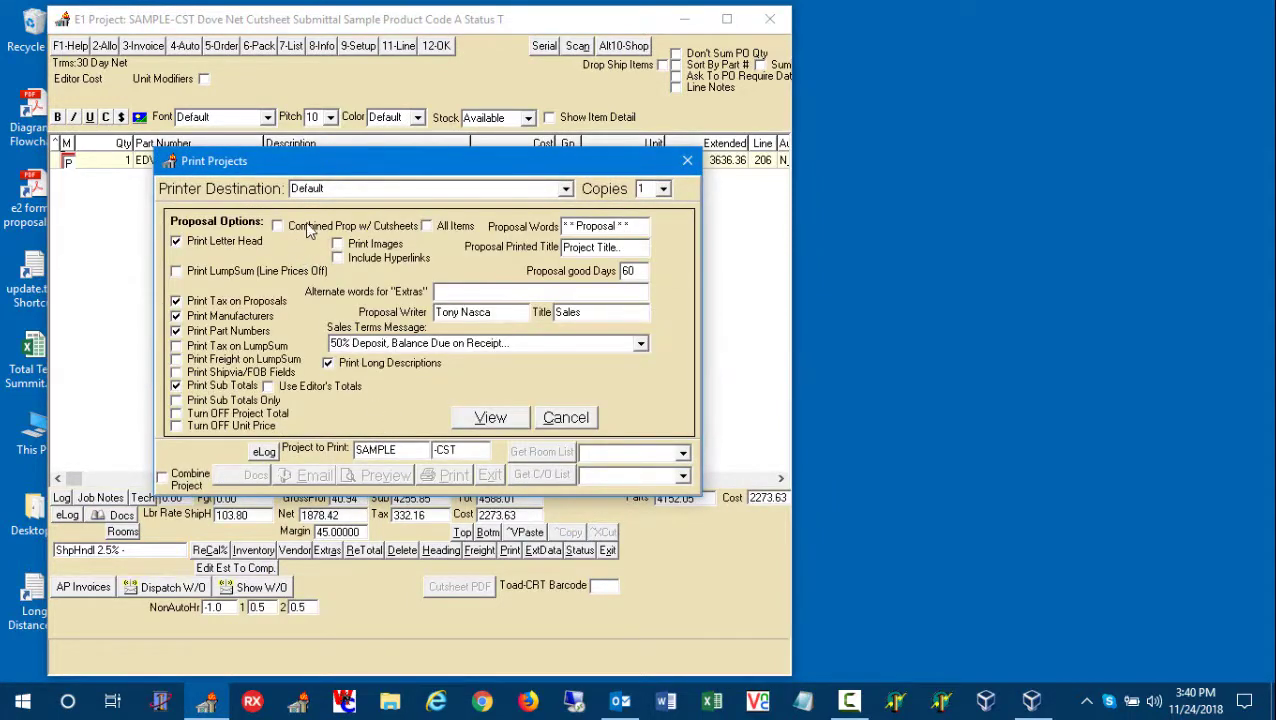
left_click(310, 231)
left_click(446, 232)
left_click(582, 420)
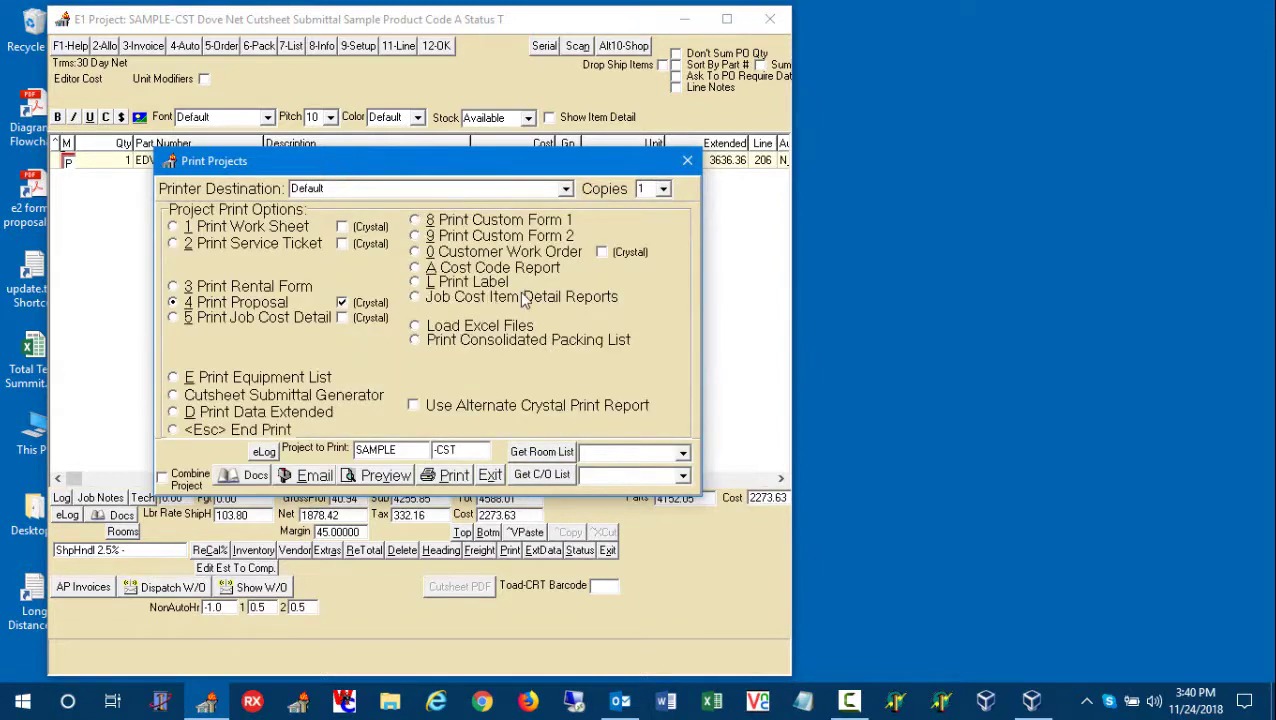
left_click(689, 162)
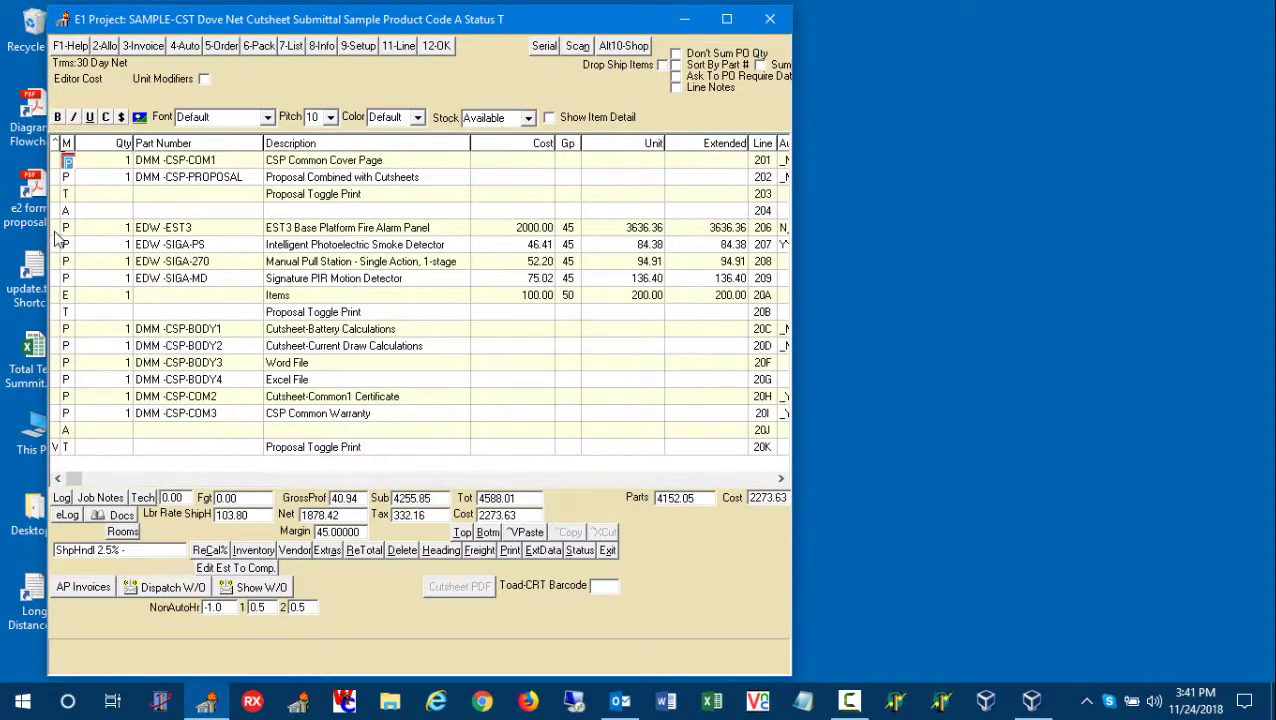
Mark the four EDW part lines, 206 to 209, as a block and clear the marking
mouse_move(57, 232)
left_mouse_down()
mouse_move(63, 302)
mouse_move(61, 282)
left_mouse_up()
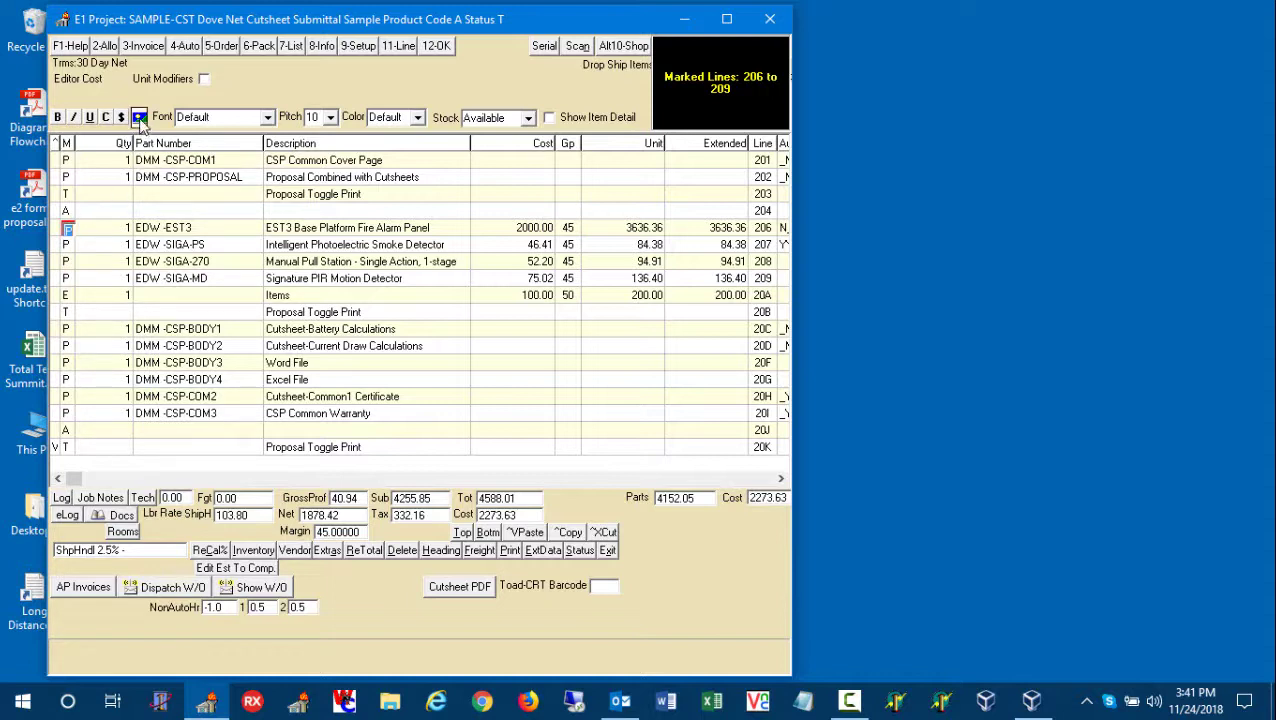
left_click(68, 244)
Preview the project proposal with Combined Prop w/ Cutsheets and All Items enabled, and review the generated PDF's table of contents
left_click(511, 551)
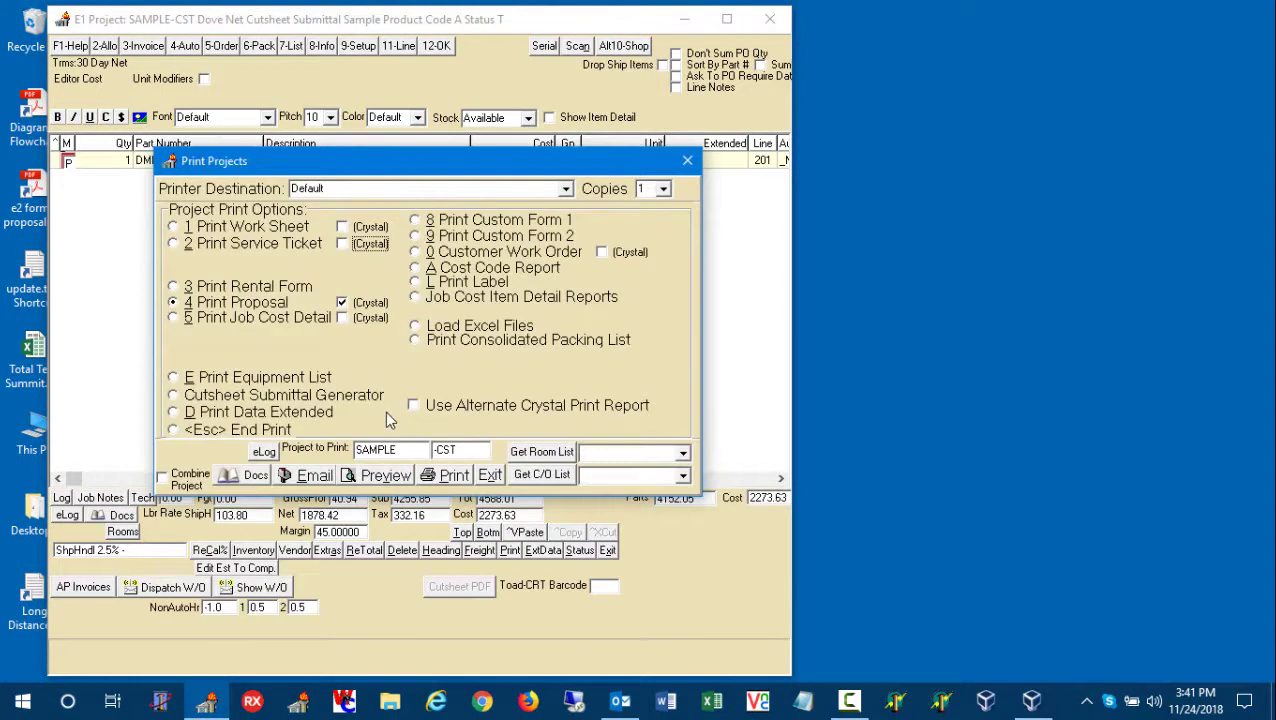
left_click(386, 476)
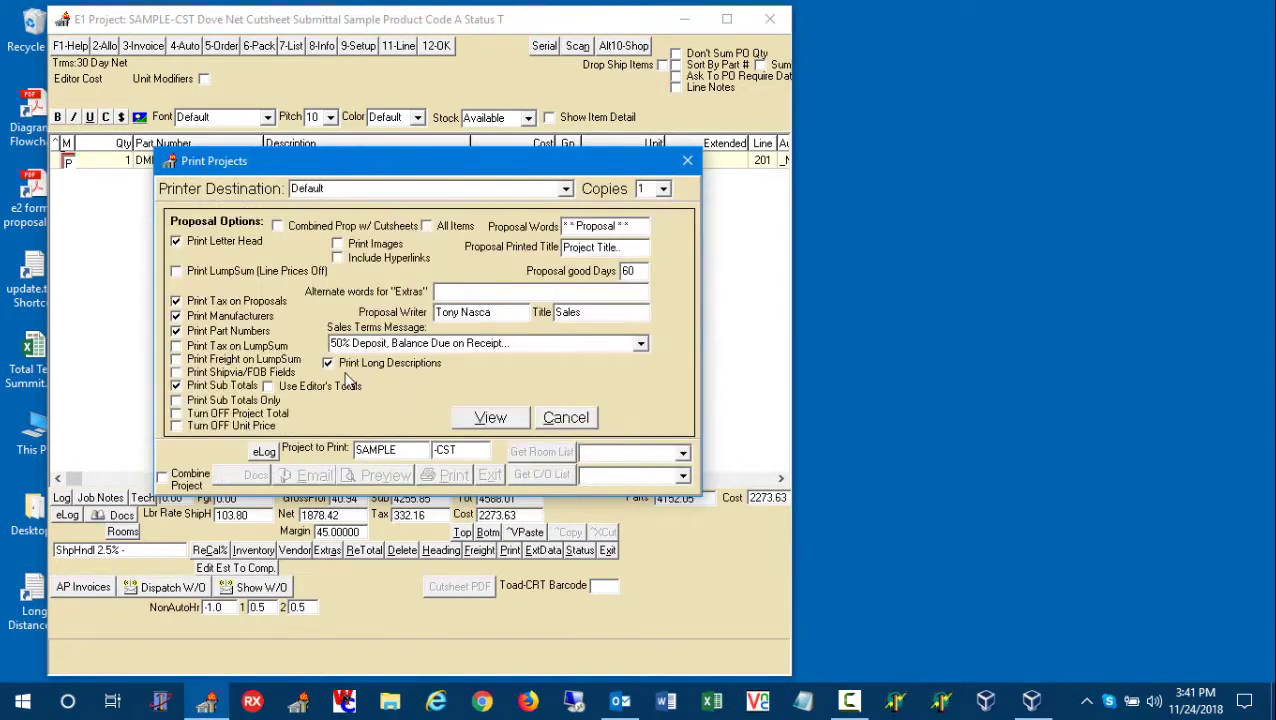
left_click(318, 228)
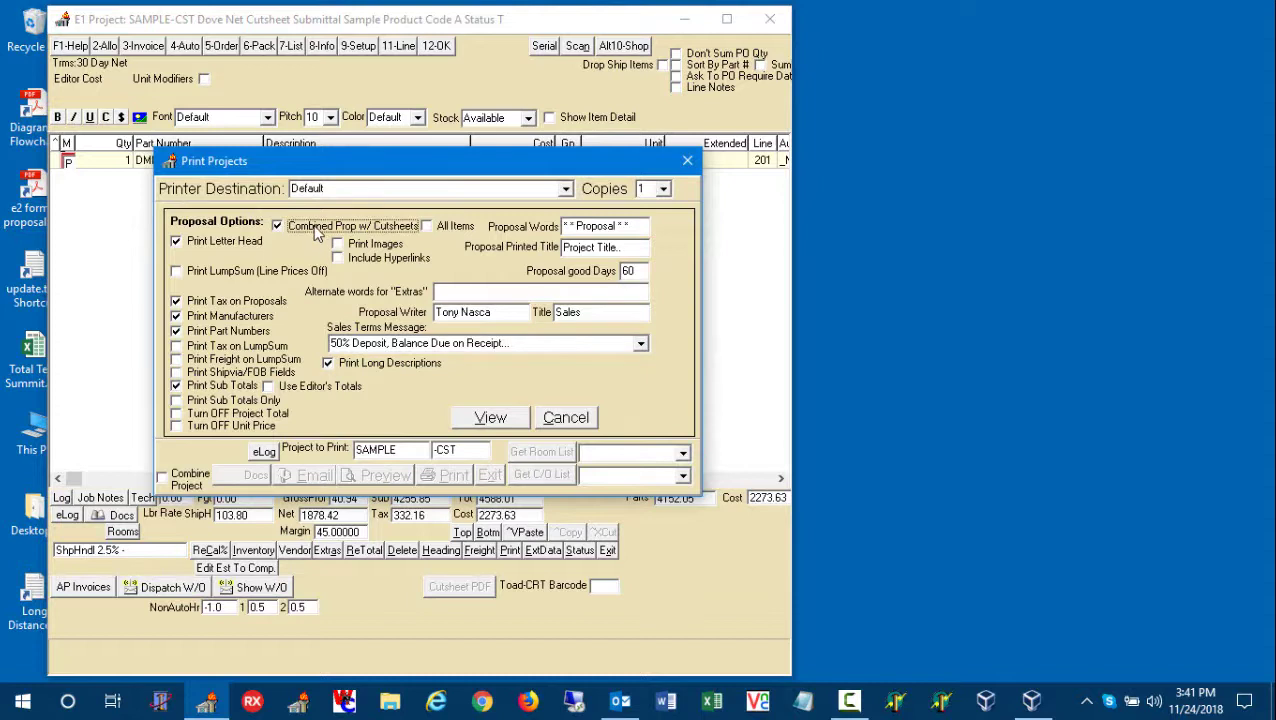
left_click(458, 230)
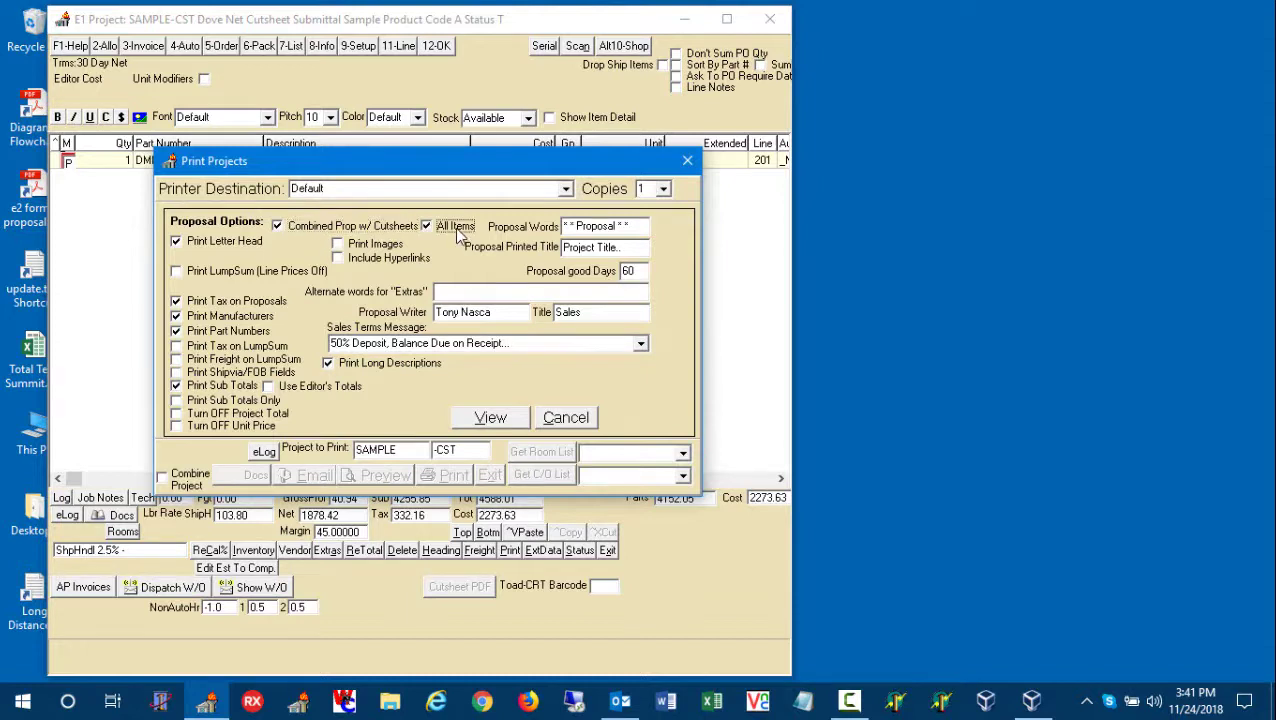
left_click(507, 422)
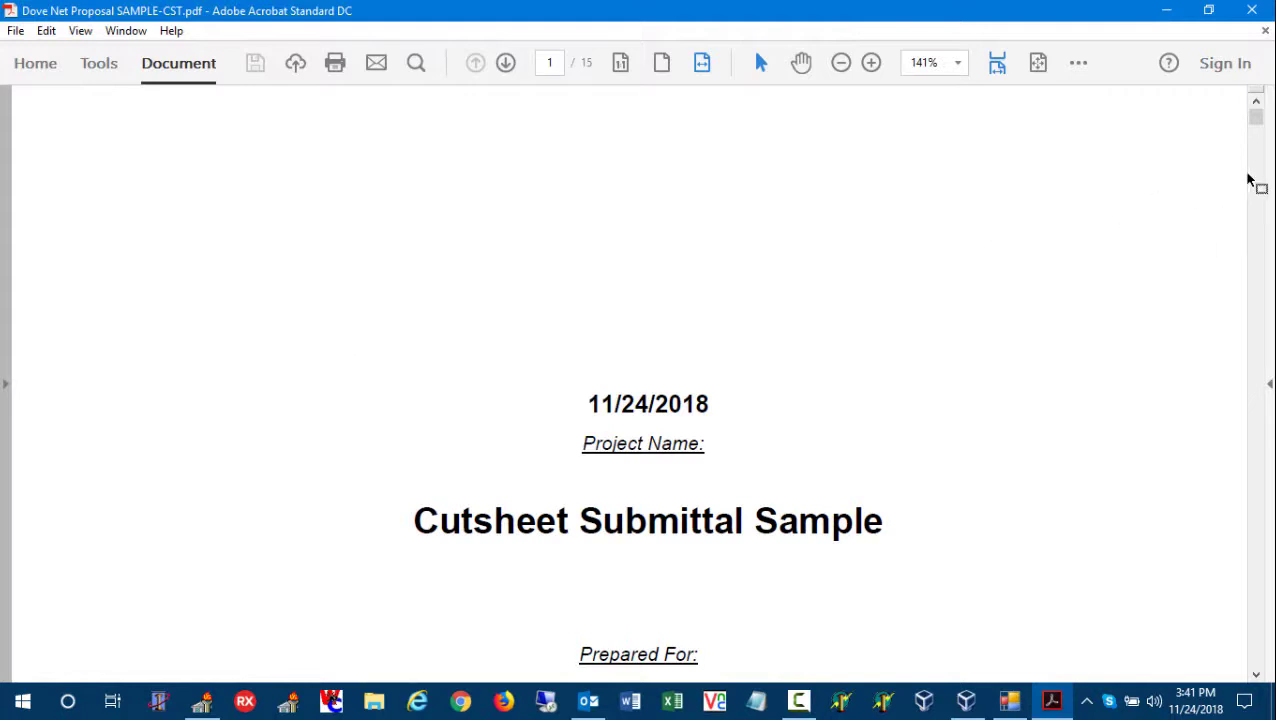
left_click_drag(1254, 128, 1253, 168)
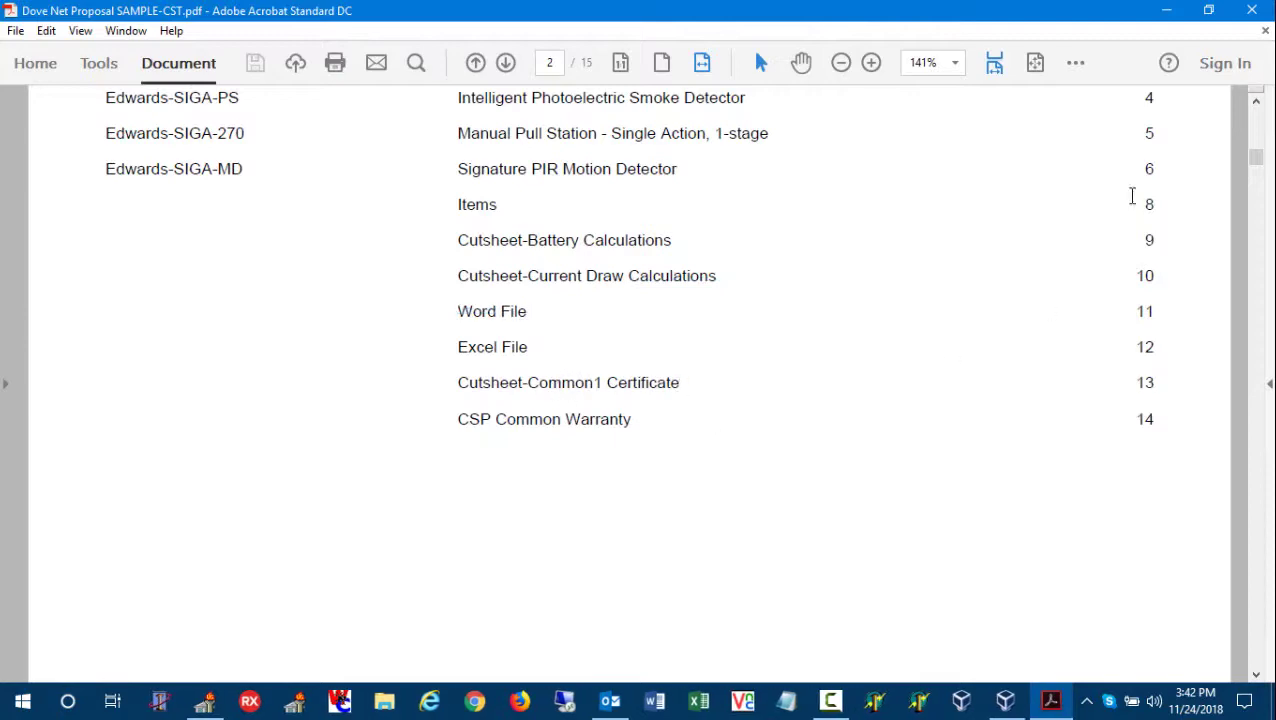
Finish reviewing the combined proposal PDF, close it, and leave the project print options to return to the part lines
mouse_move(1256, 160)
left_mouse_down()
mouse_move(1257, 536)
mouse_move(1240, 650)
mouse_move(1271, 340)
mouse_move(1260, 95)
mouse_move(1260, 115)
left_mouse_up()
left_click(1254, 12)
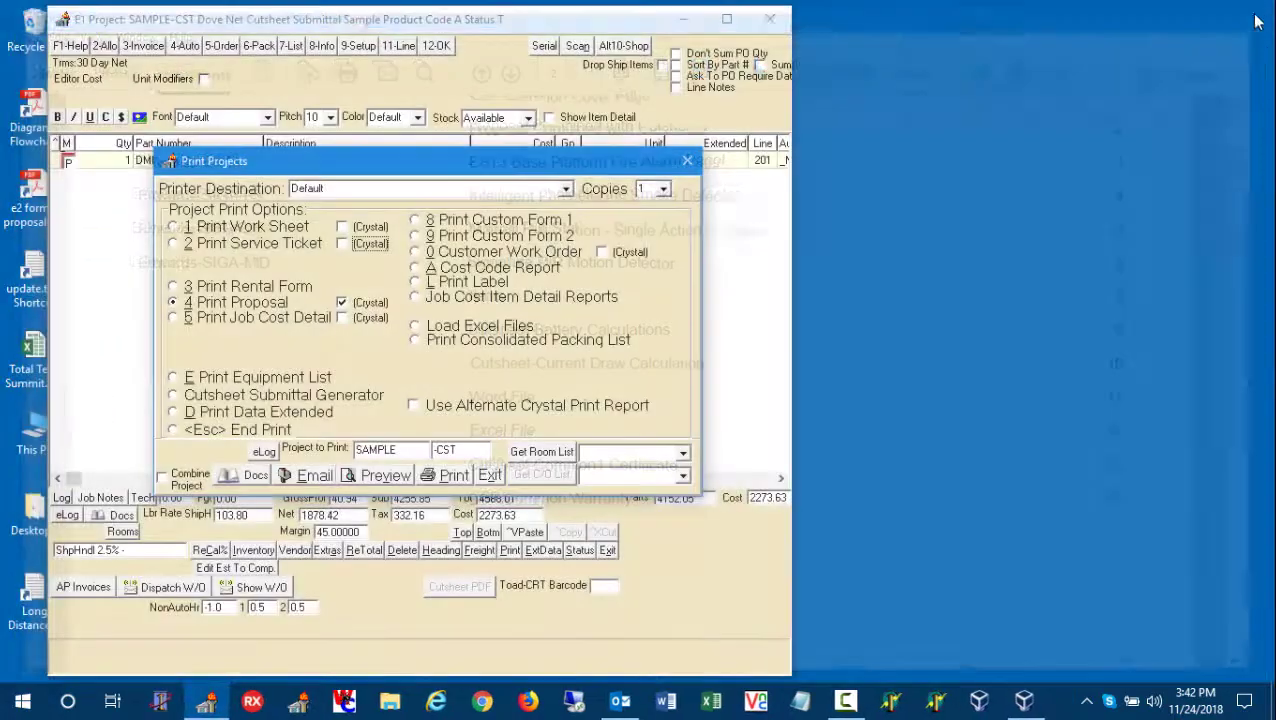
left_click(687, 160)
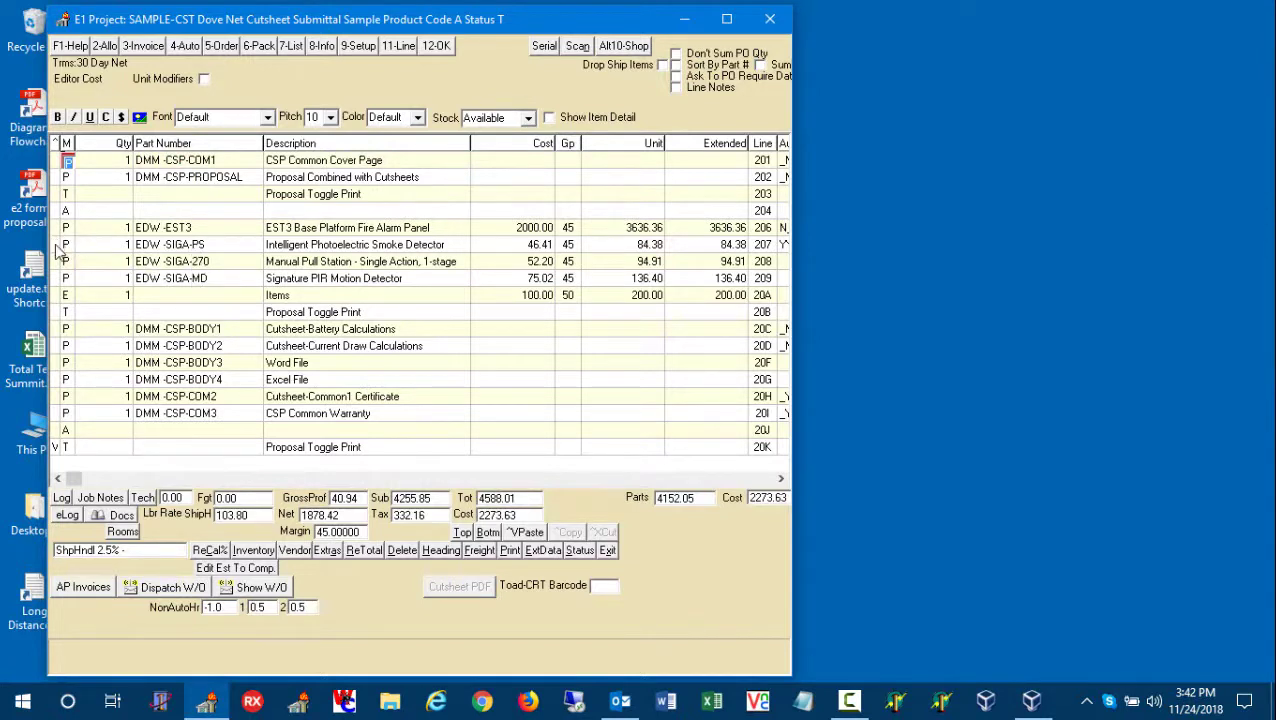
Generate a preview of project SAMPLE-CST with the Cutsheet Submittal Generator and review the resulting submittal PDF
left_click(509, 550)
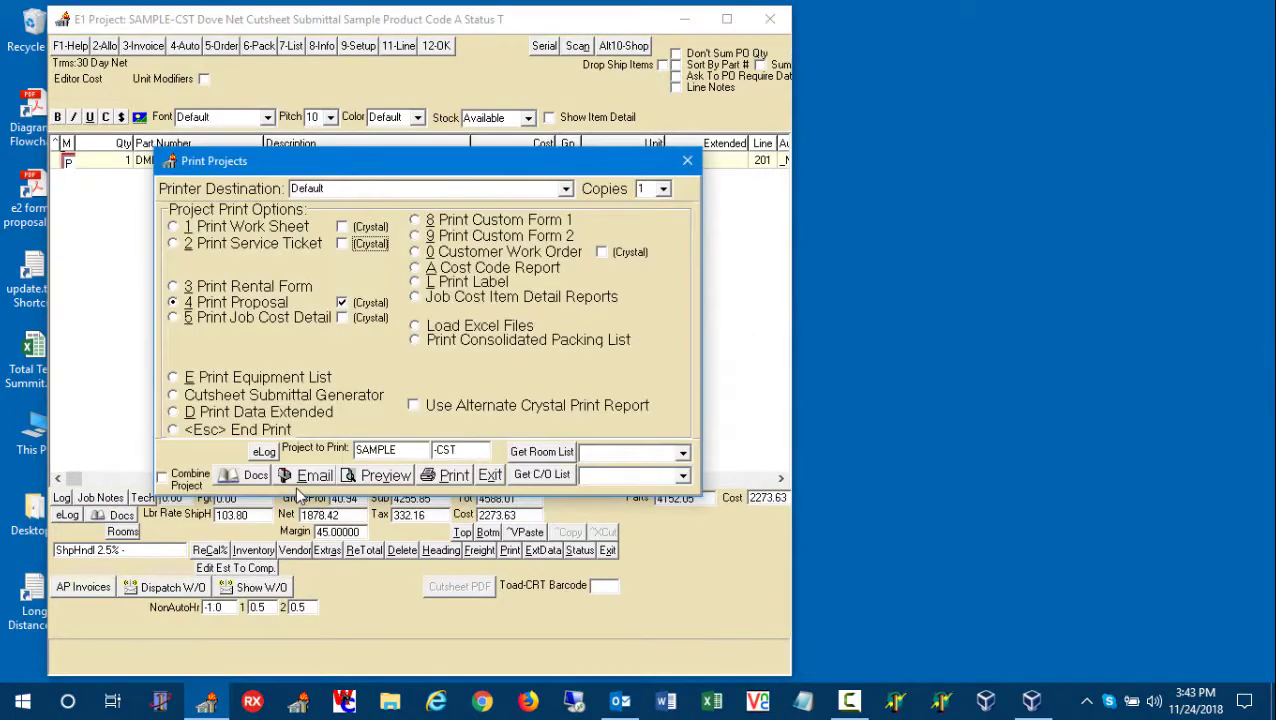
left_click(250, 400)
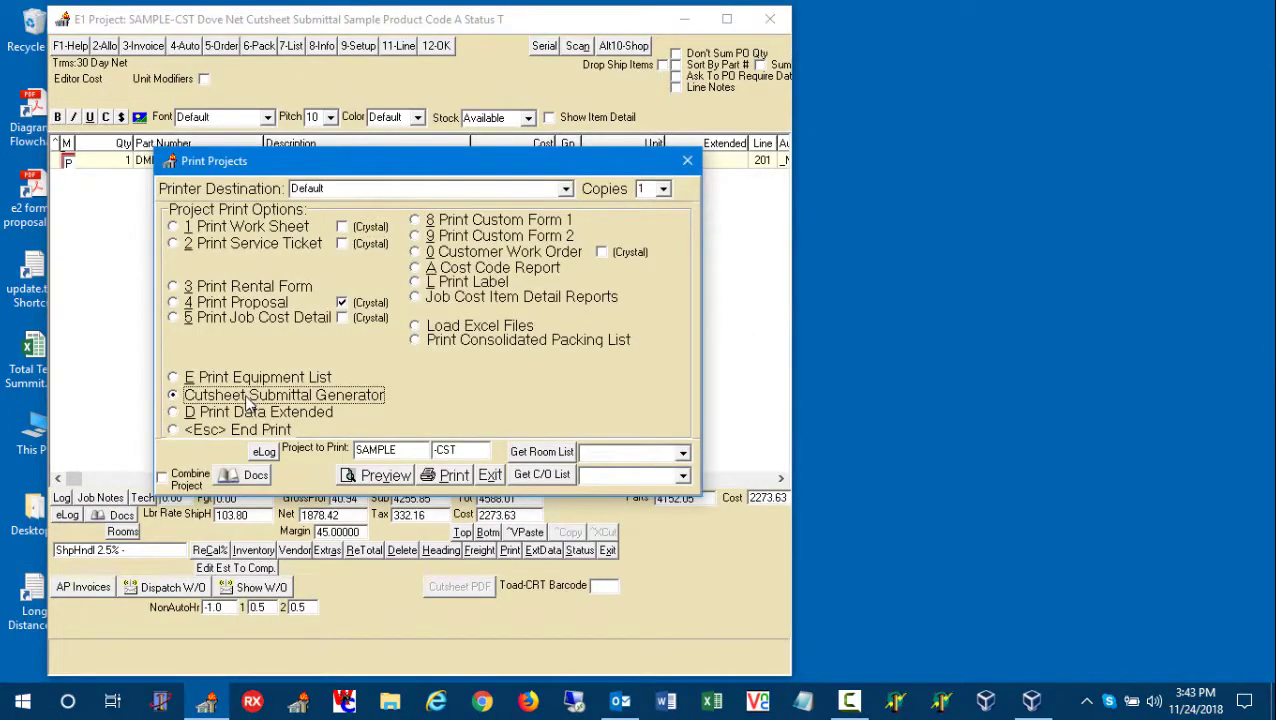
left_click(385, 476)
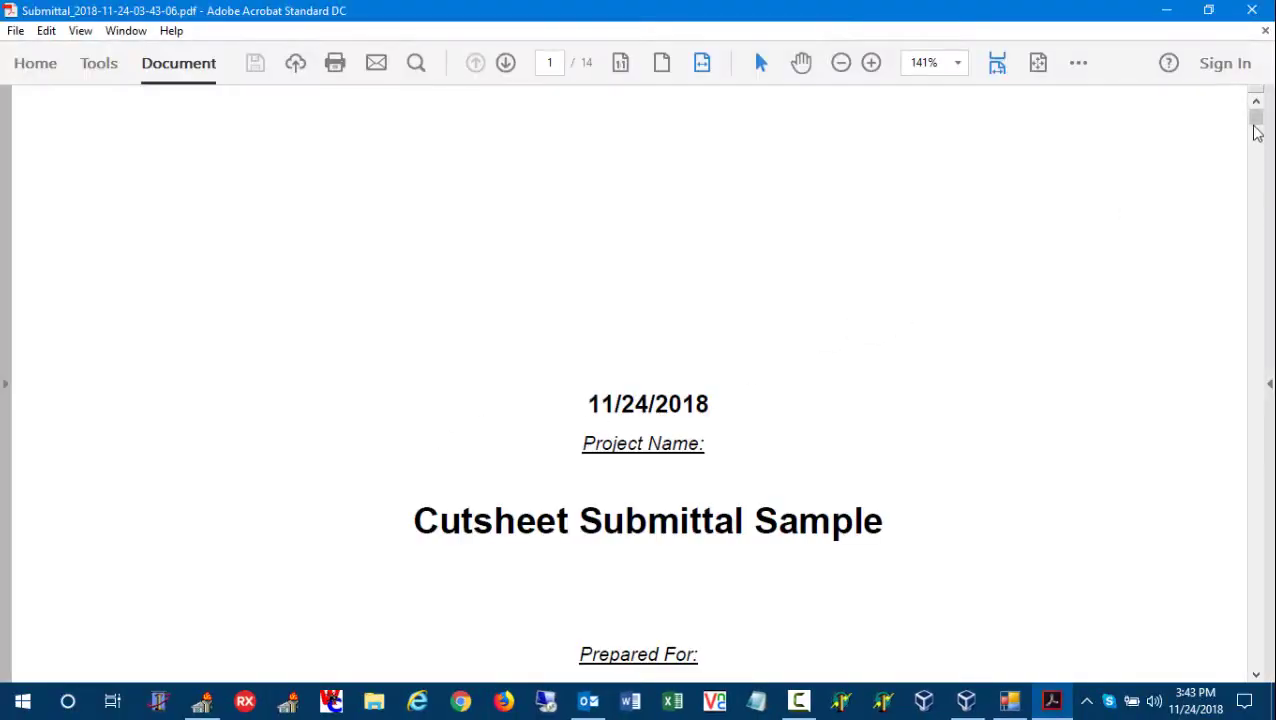
mouse_move(1256, 117)
left_mouse_down()
mouse_move(1256, 308)
mouse_move(1216, 646)
mouse_move(1196, 239)
mouse_move(1204, 108)
left_mouse_up()
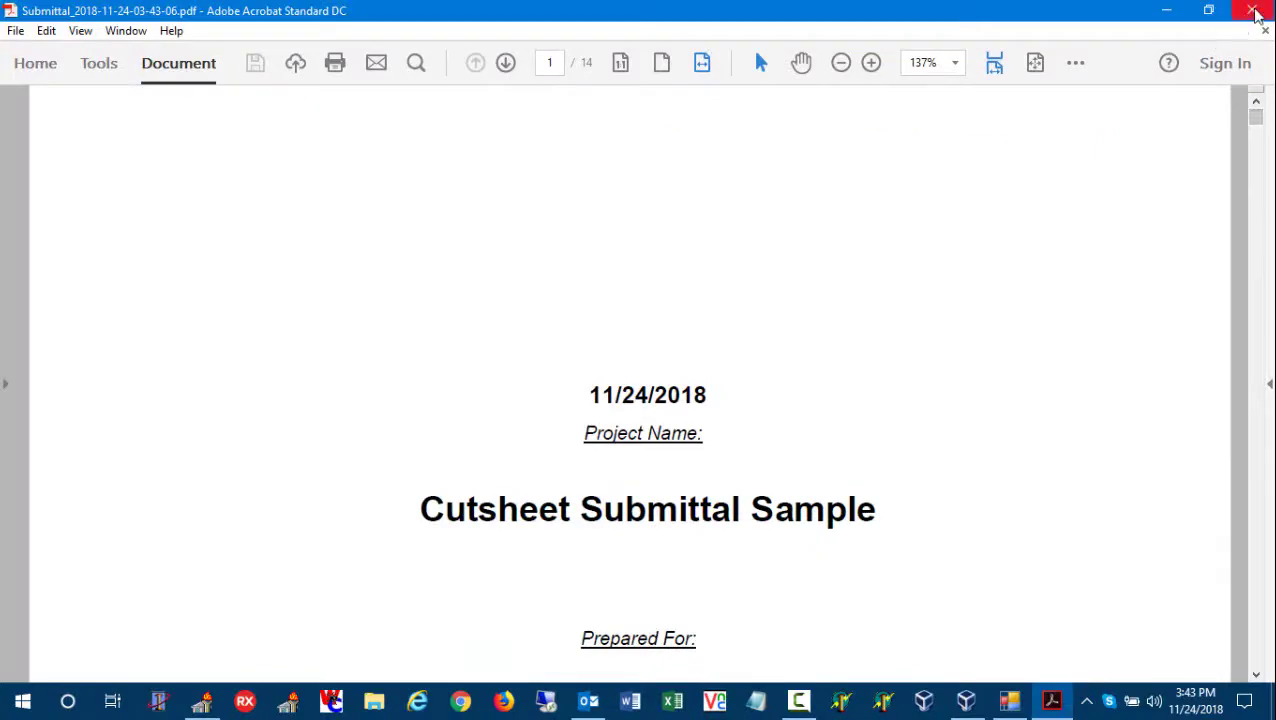
Close the submittal PDF, exit the generator's progress form, and leave the print options to return to the part lines
left_click(1251, 10)
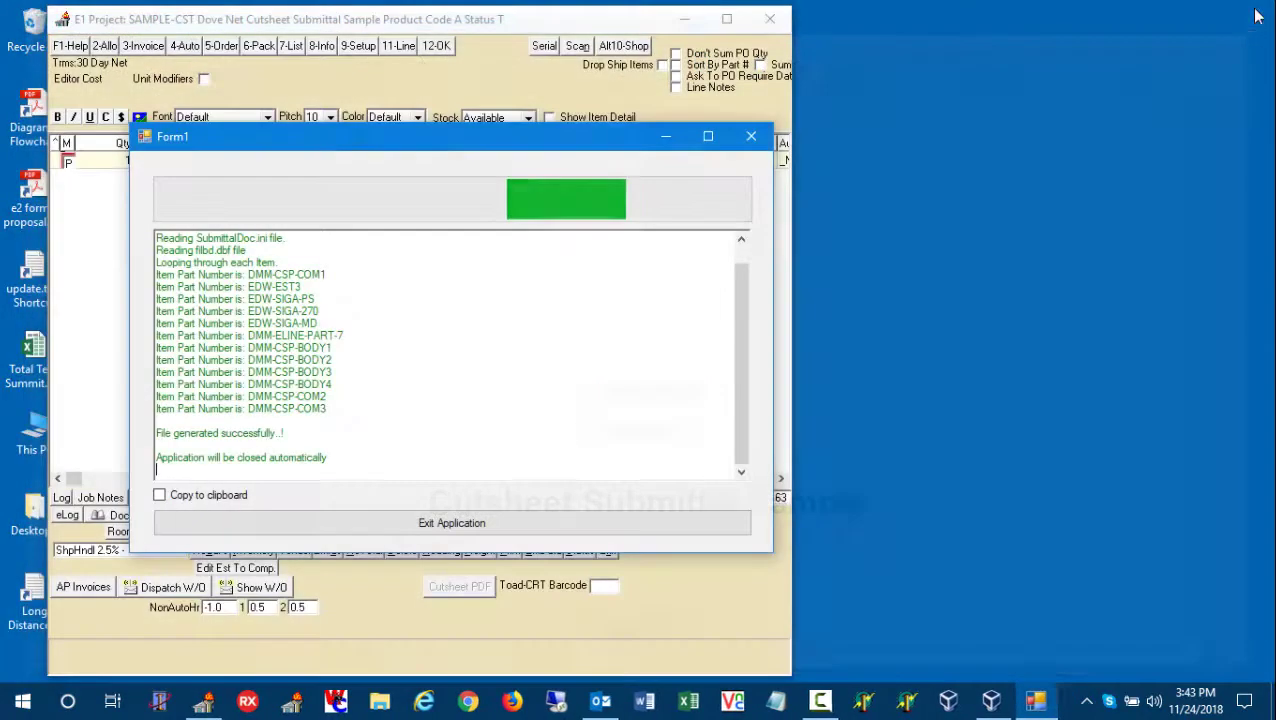
left_click(652, 522)
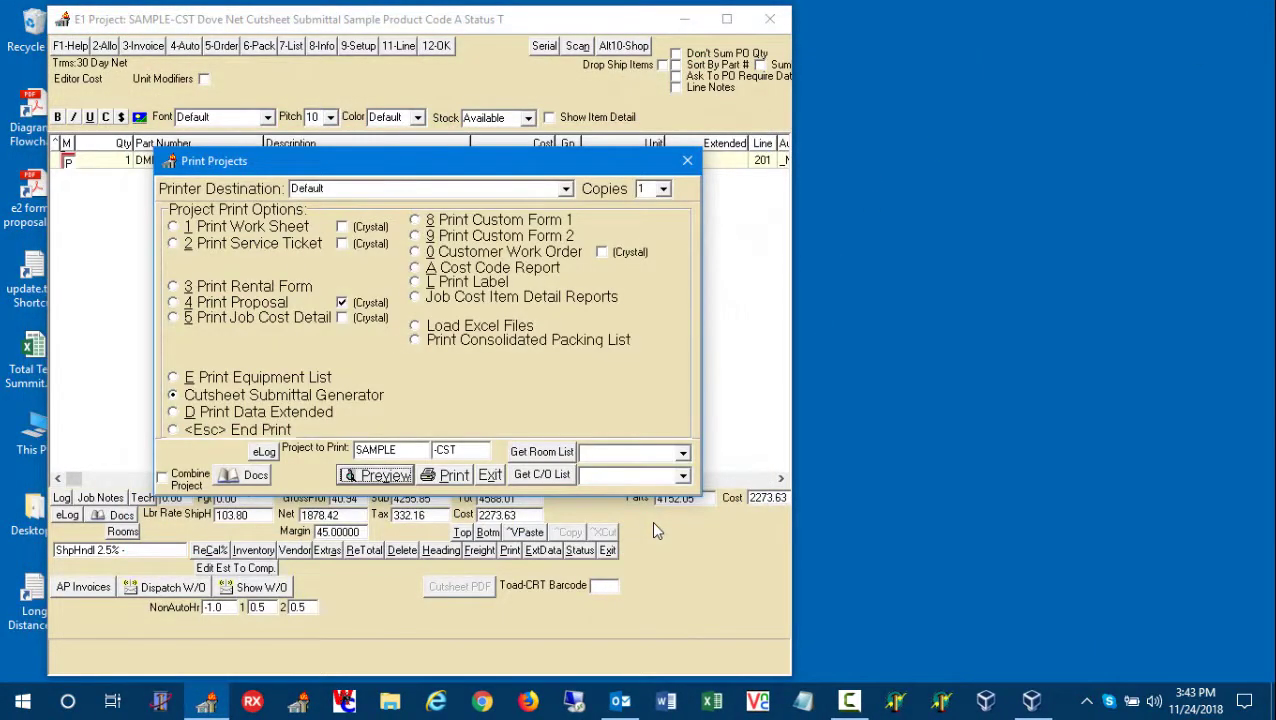
left_click(489, 475)
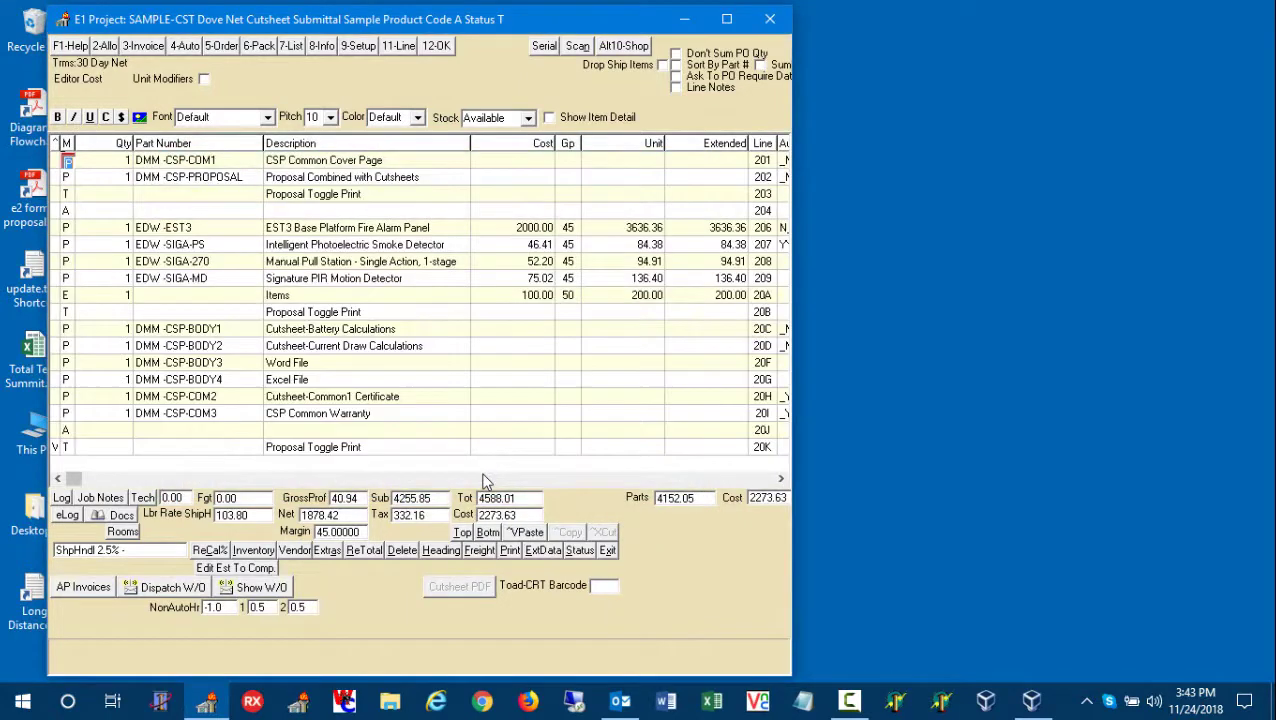